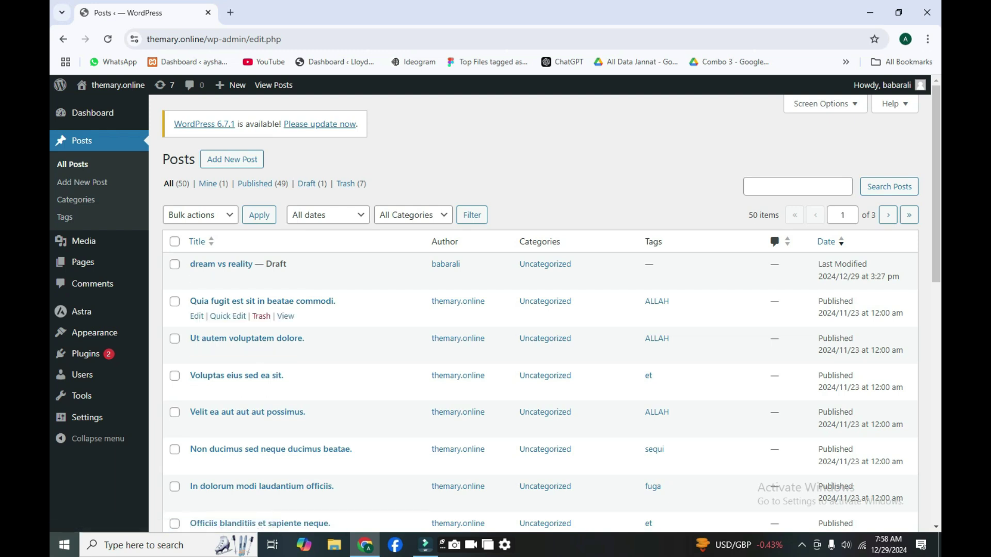
Move the "dream vs reality" draft and the "Quia fugit est sit in beatae commodi." post to the Trash with one bulk action
{"action": "scroll", "coordinate": [516, 309], "scroll_direction": "down", "scroll_amount": 5}
{"action": "scroll", "coordinate": [515, 310], "scroll_direction": "up", "scroll_amount": 4}
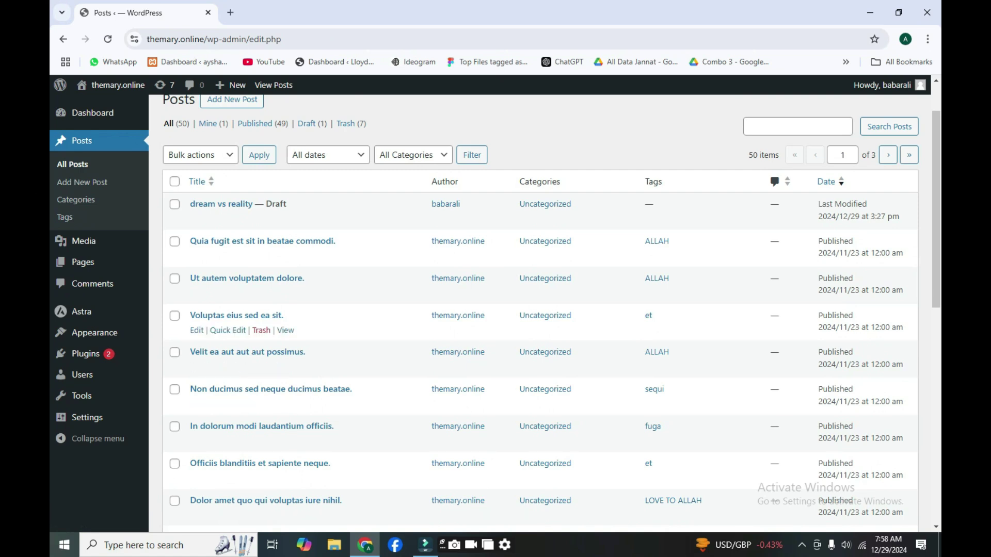
{"action": "scroll", "coordinate": [537, 310], "scroll_direction": "up", "scroll_amount": 2}
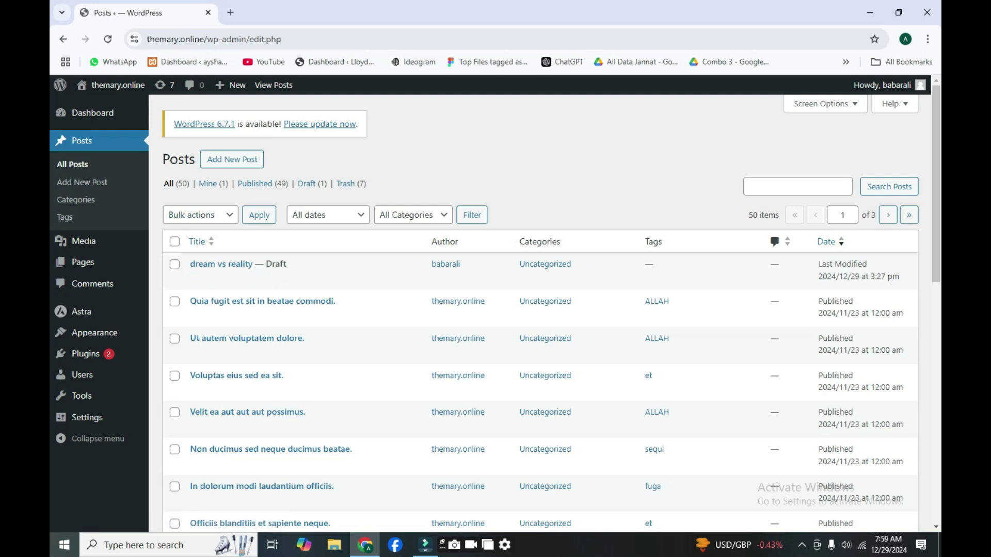
{"action": "left_click", "coordinate": [174, 265]}
{"action": "left_click", "coordinate": [175, 301]}
{"action": "left_click", "coordinate": [175, 302]}
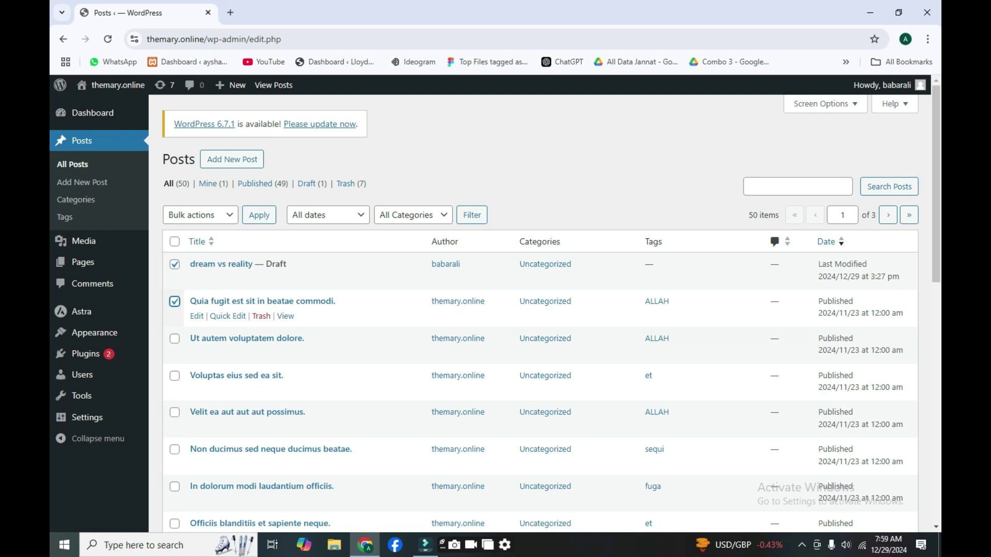
{"action": "left_click", "coordinate": [200, 214]}
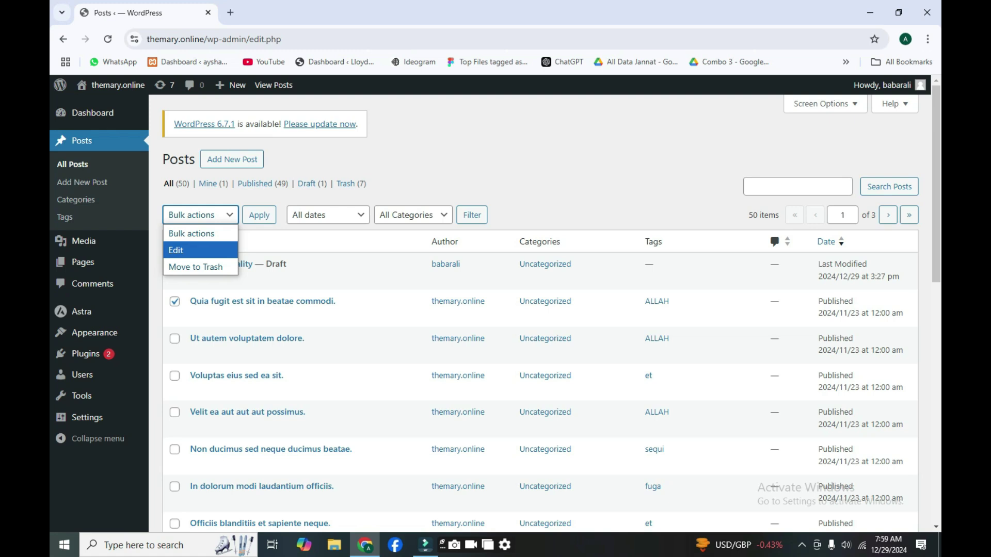
{"action": "key", "text": "Up"}
{"action": "key", "text": "Down"}
{"action": "key", "text": "Down"}
{"action": "key", "text": "Return"}
{"action": "key", "text": "Tab"}
{"action": "key", "text": "Return"}
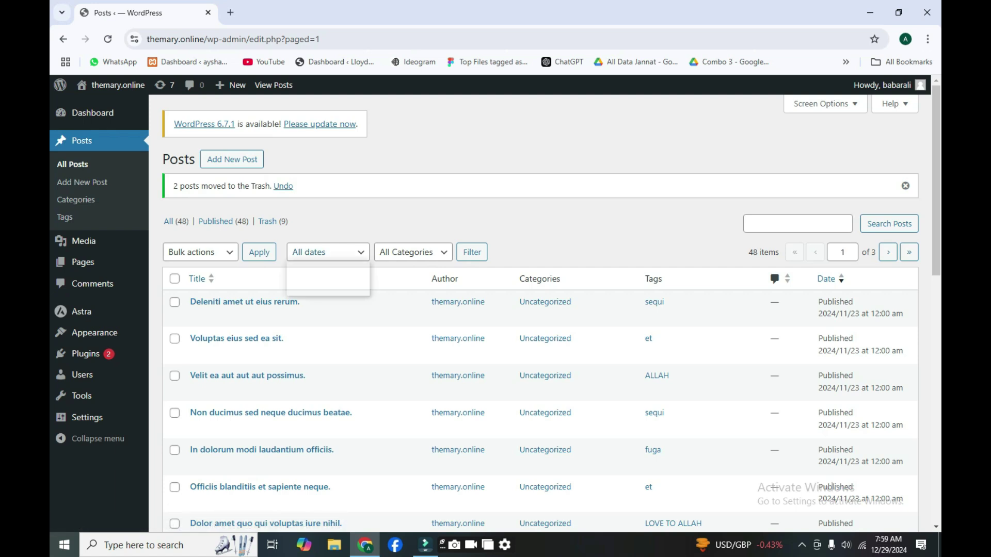
Review the date and category filter options of the posts list without applying a filter
{"action": "left_click", "coordinate": [328, 252]}
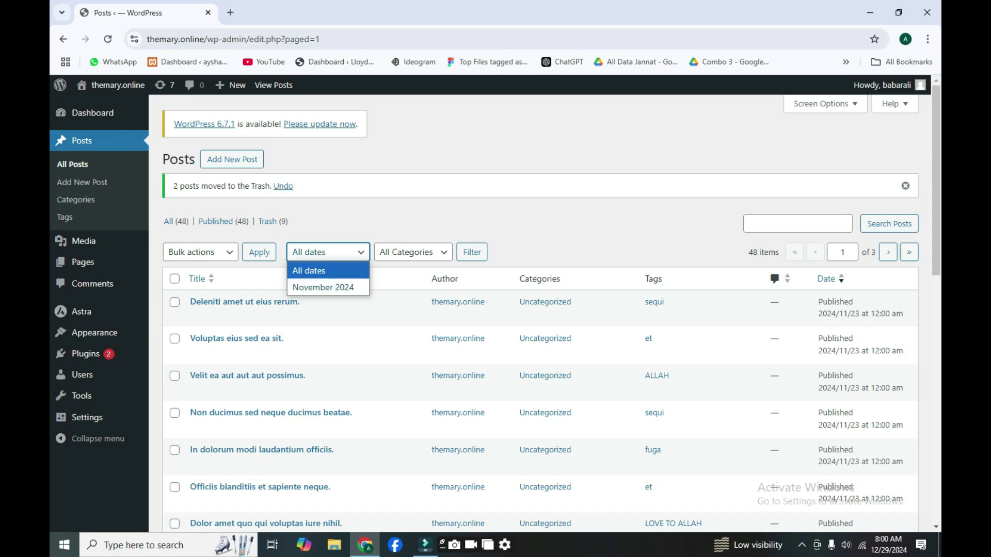
{"action": "key", "text": "Escape"}
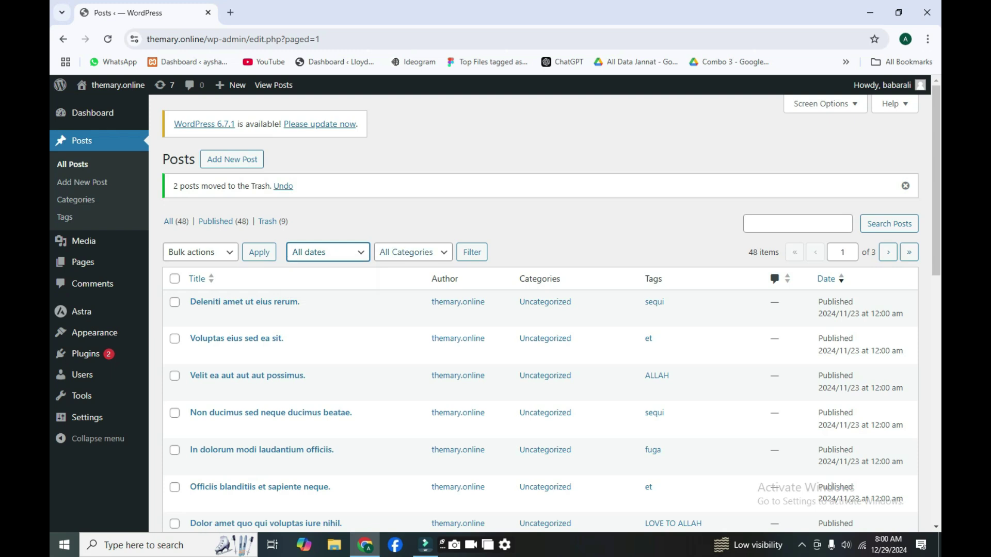
{"action": "left_click", "coordinate": [413, 252]}
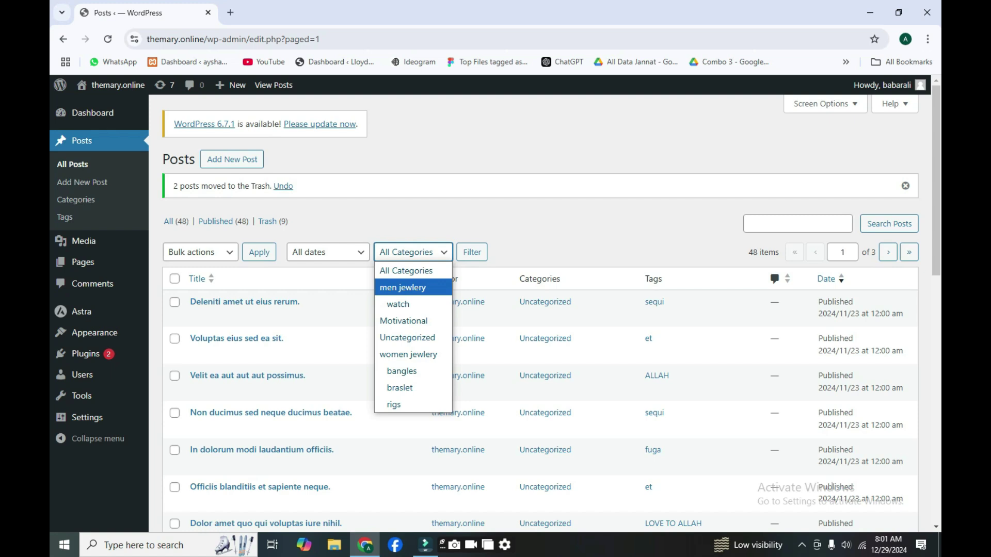
{"action": "key", "text": "Escape"}
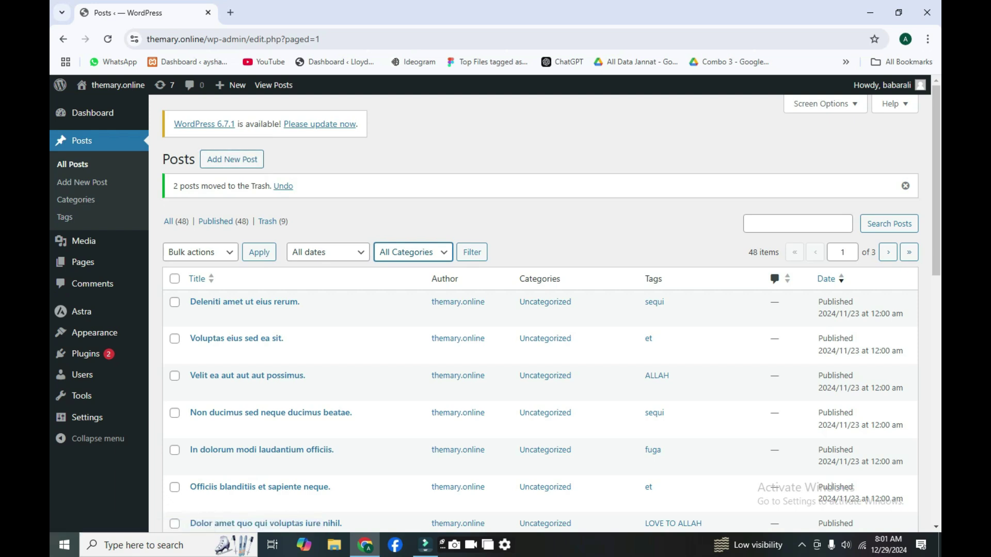
Add a new post and give it the title "dream vs reality"
{"action": "left_click", "coordinate": [231, 158]}
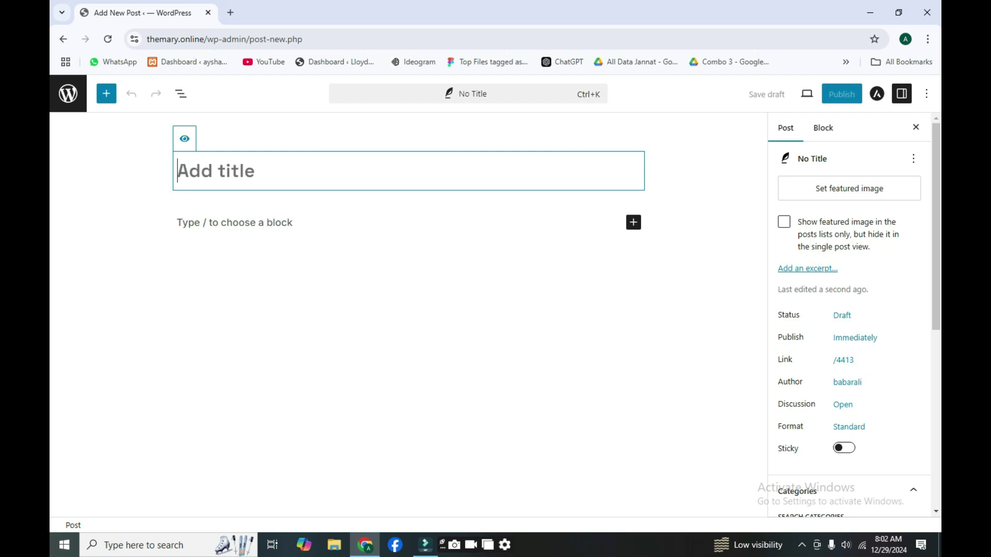
{"action": "type", "text": "d"}
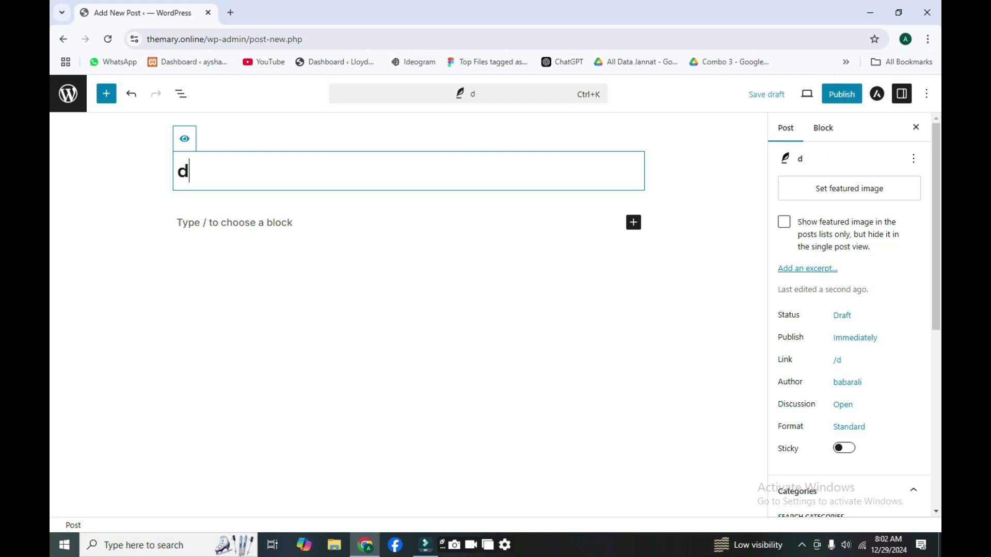
{"action": "type", "text": "ream v"}
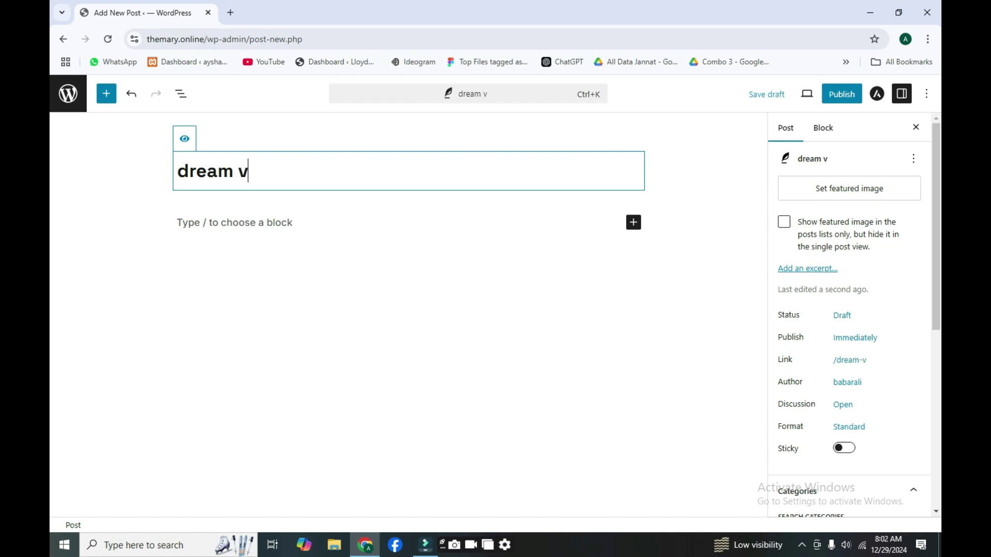
{"action": "type", "text": "s real"}
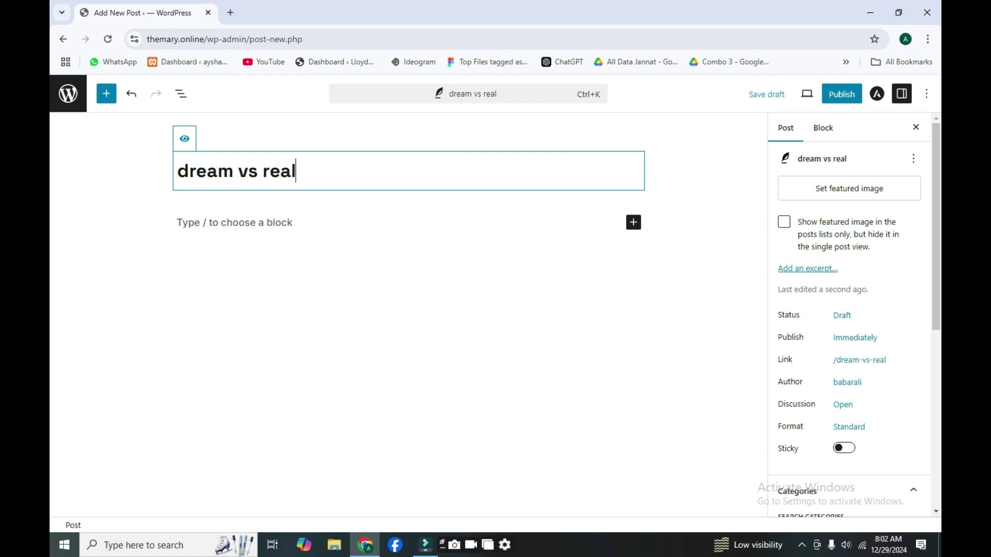
{"action": "type", "text": "ity"}
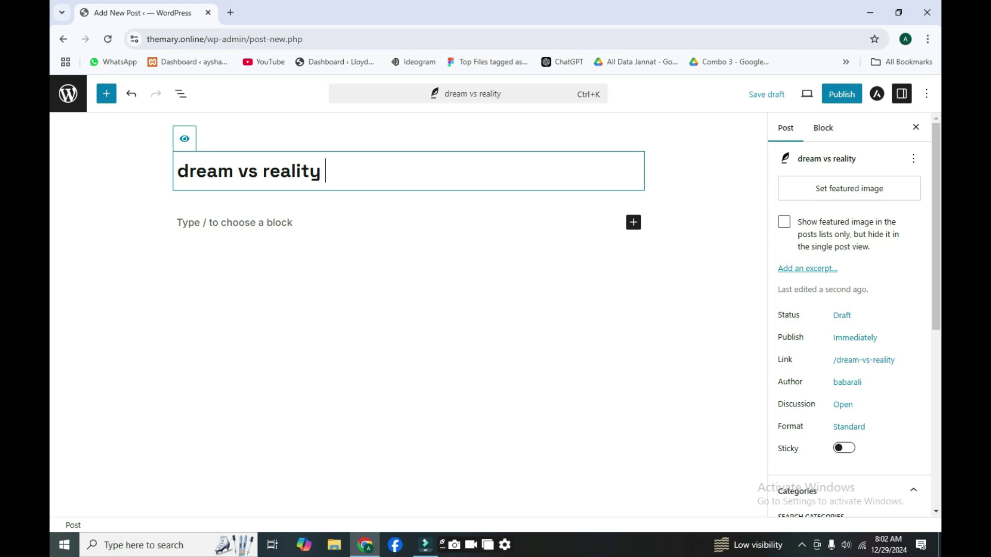
{"action": "key", "text": "shift+Left"}
{"action": "key", "text": "shift+Left"}
{"action": "key", "text": "shift+Left"}
{"action": "key", "text": "shift+Left"}
{"action": "key", "text": "shift+Left"}
{"action": "key", "text": "shift+Left"}
{"action": "key", "text": "shift+Left"}
{"action": "key", "text": "shift+Left"}
{"action": "key", "text": "shift+Left"}
{"action": "key", "text": "shift+Left"}
{"action": "key", "text": "shift+Left"}
{"action": "key", "text": "shift+Left"}
{"action": "key", "text": "shift+Left"}
{"action": "key", "text": "shift+Left"}
{"action": "key", "text": "shift+Left"}
{"action": "key", "text": "shift+Left"}
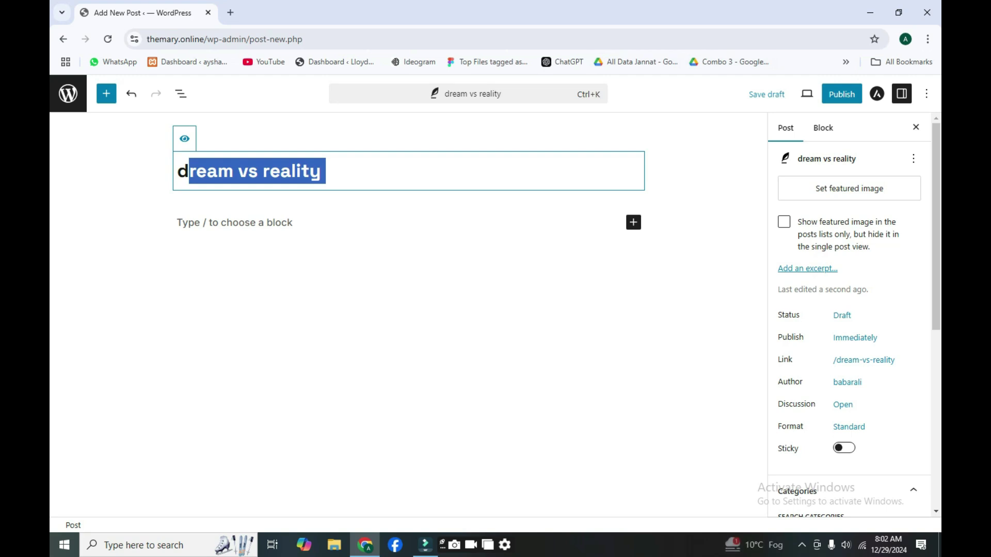
{"action": "left_click_drag", "start_coordinate": [856, 159], "coordinate": [822, 159]}
{"action": "left_click", "coordinate": [822, 158]}
{"action": "left_click", "coordinate": [325, 171]}
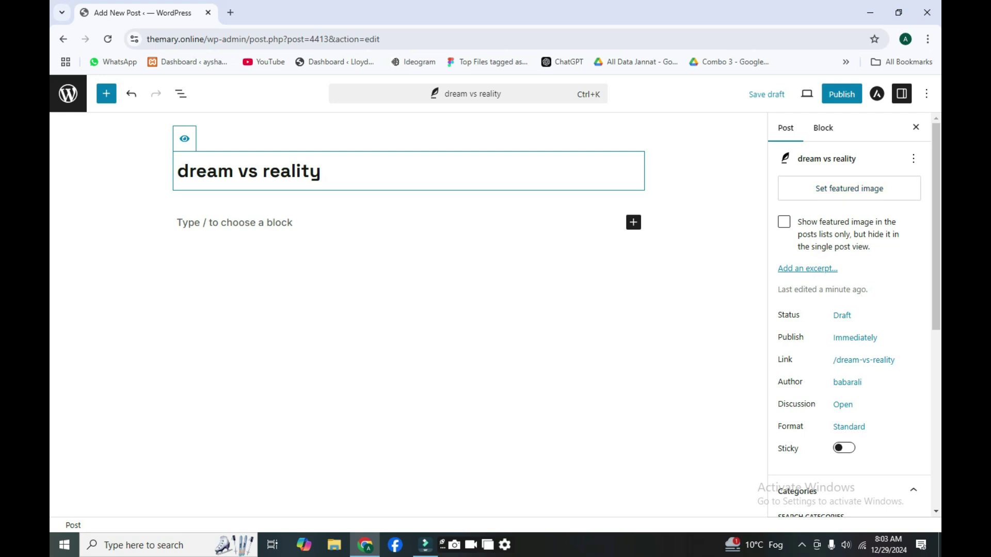
{"action": "key", "text": "Home"}
{"action": "key", "text": "shift+Right"}
{"action": "key", "text": "shift+Right"}
{"action": "key", "text": "shift+Right"}
{"action": "key", "text": "shift+Right"}
{"action": "key", "text": "shift+Right"}
{"action": "key", "text": "shift+Right"}
{"action": "key", "text": "shift+Right"}
{"action": "key", "text": "shift+Right"}
{"action": "key", "text": "shift+Right"}
{"action": "key", "text": "shift+Right"}
{"action": "key", "text": "shift+Right"}
{"action": "key", "text": "shift+Right"}
{"action": "key", "text": "shift+Right"}
{"action": "key", "text": "shift+Right"}
{"action": "key", "text": "shift+Right"}
{"action": "key", "text": "shift+Right"}
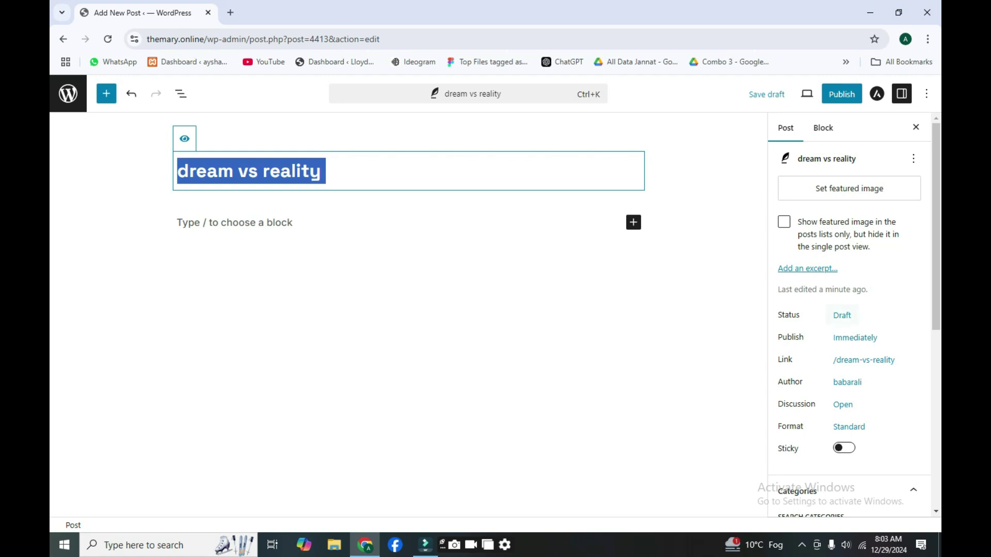
{"action": "scroll", "coordinate": [841, 315], "scroll_direction": "down", "scroll_amount": 5}
{"action": "scroll", "coordinate": [841, 315], "scroll_direction": "up", "scroll_amount": 5}
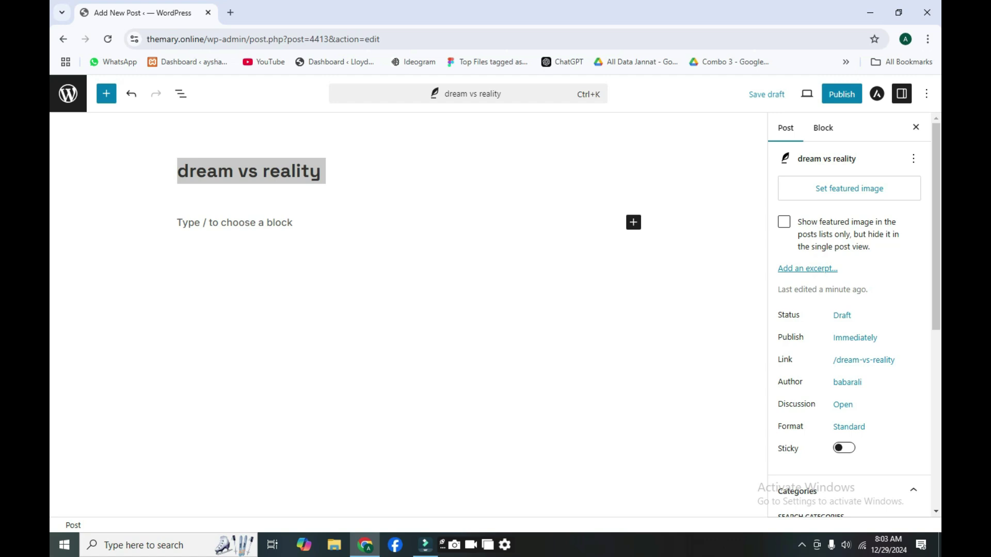
Set the media library picture of business people on a growth graph as the post's featured image, and remove it again
{"action": "left_click", "coordinate": [849, 188]}
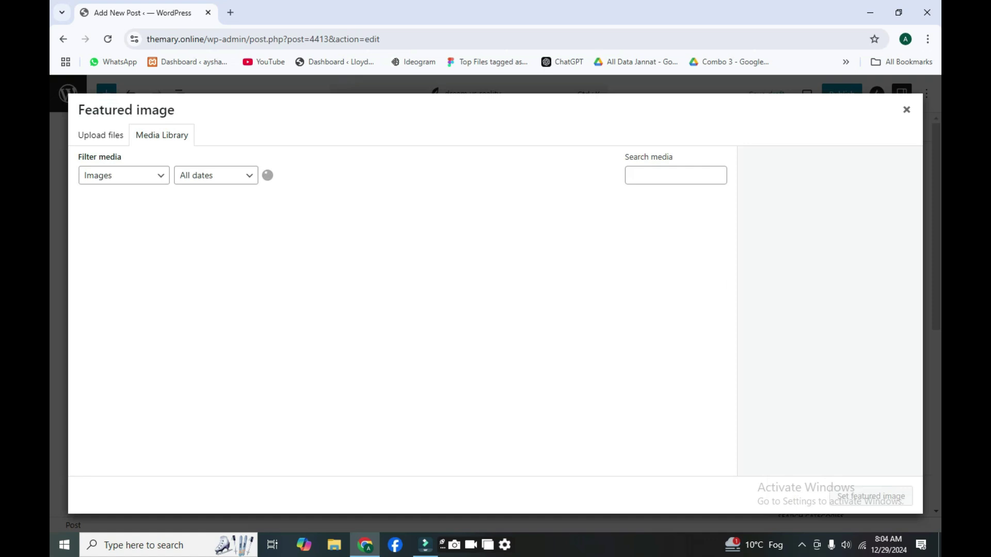
{"action": "left_click", "coordinate": [212, 238]}
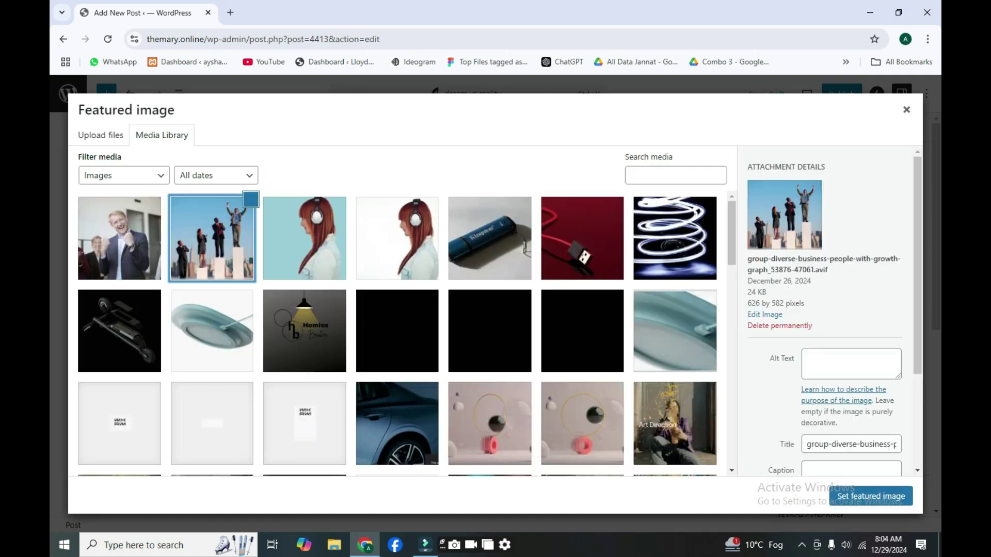
{"action": "left_click", "coordinate": [870, 496]}
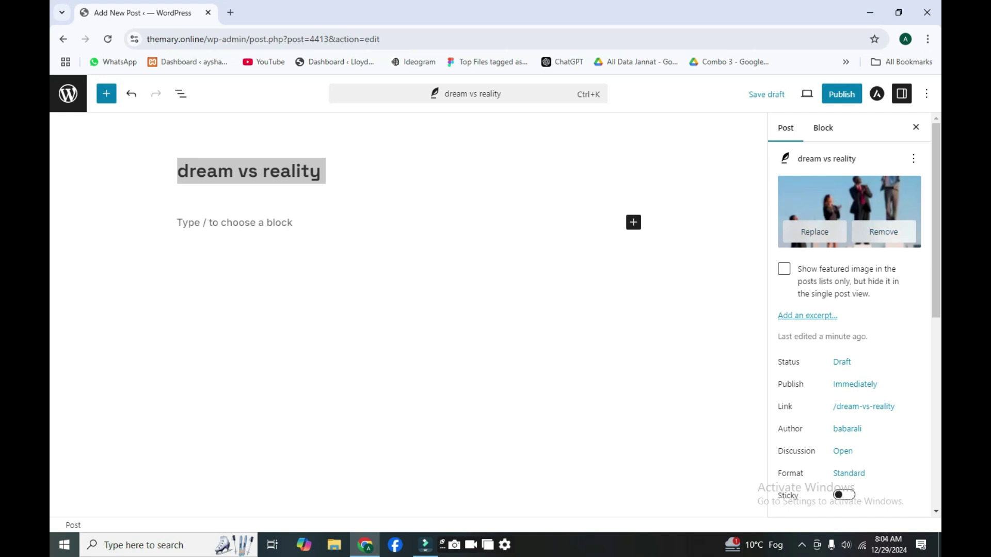
{"action": "left_click", "coordinate": [884, 231]}
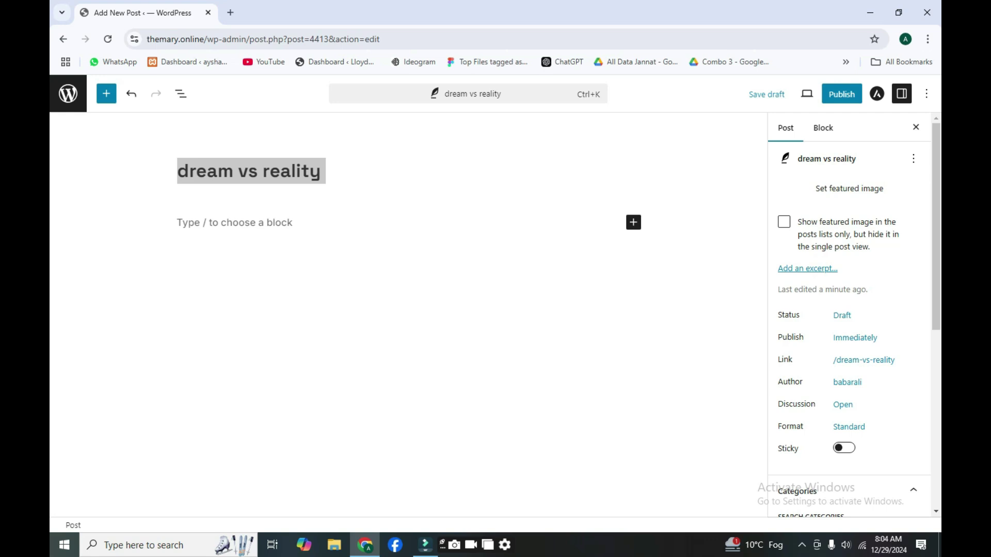
Set the post's status to Scheduled with August 14, 2025 as the publish date, and clear the publish hour
{"action": "left_click", "coordinate": [842, 254]}
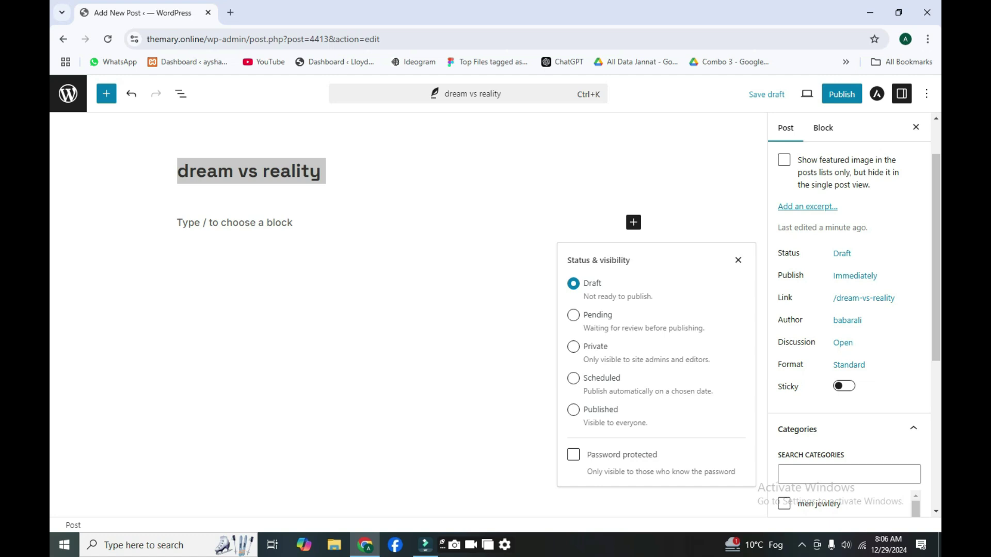
{"action": "left_click", "coordinate": [573, 378]}
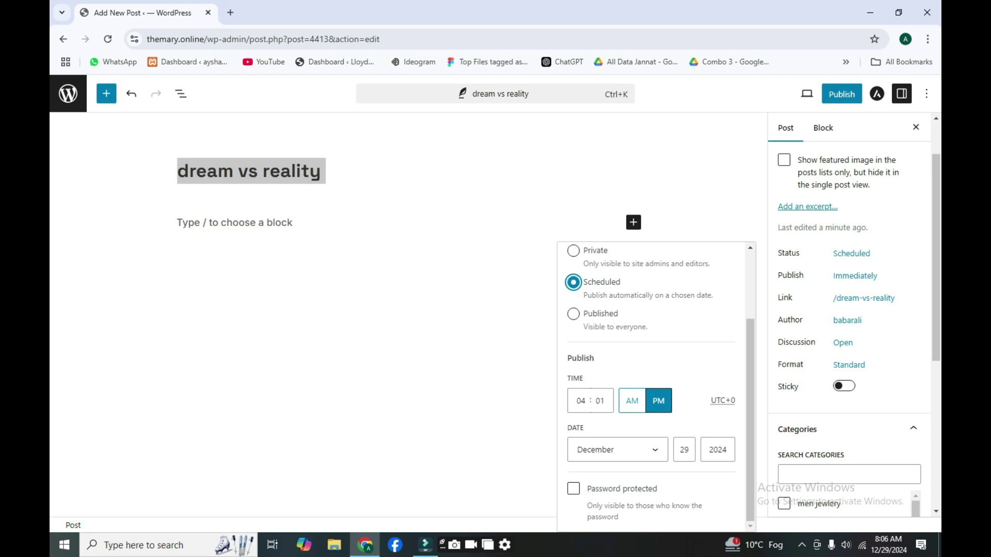
{"action": "left_click", "coordinate": [617, 450]}
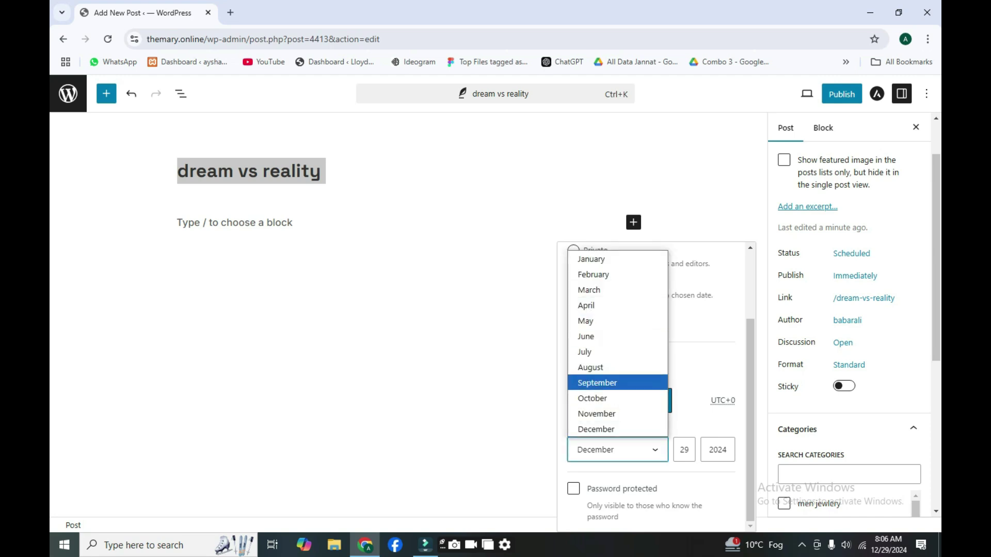
{"action": "left_click", "coordinate": [591, 367]}
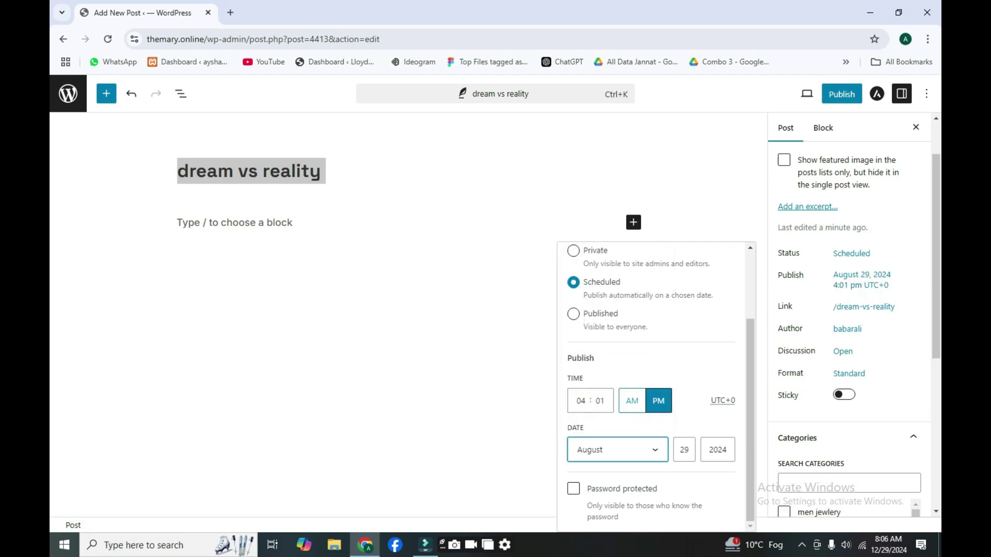
{"action": "left_click", "coordinate": [688, 449]}
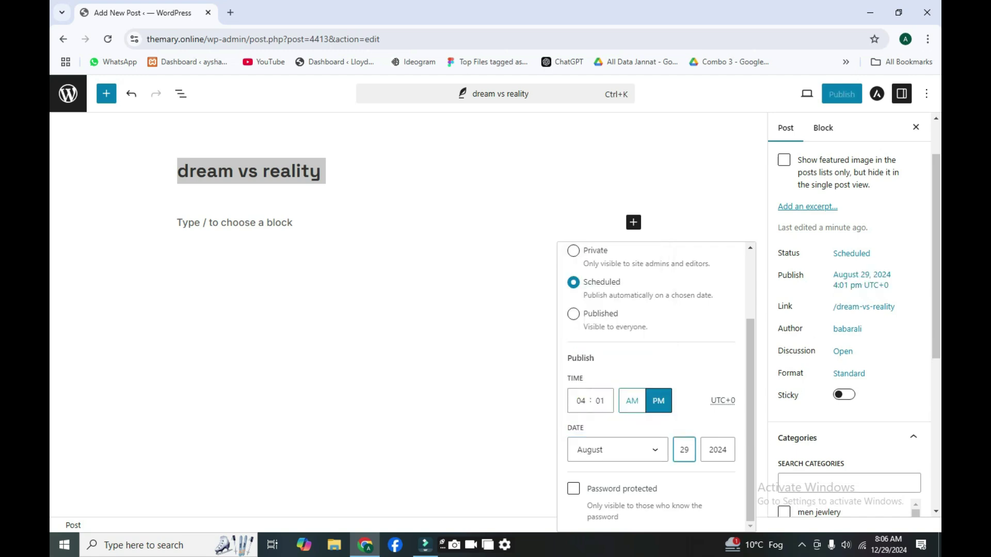
{"action": "key", "text": "BackSpace"}
{"action": "key", "text": "BackSpace"}
{"action": "type", "text": "14"}
{"action": "left_click", "coordinate": [717, 449]}
{"action": "key", "text": "BackSpace"}
{"action": "type", "text": "5"}
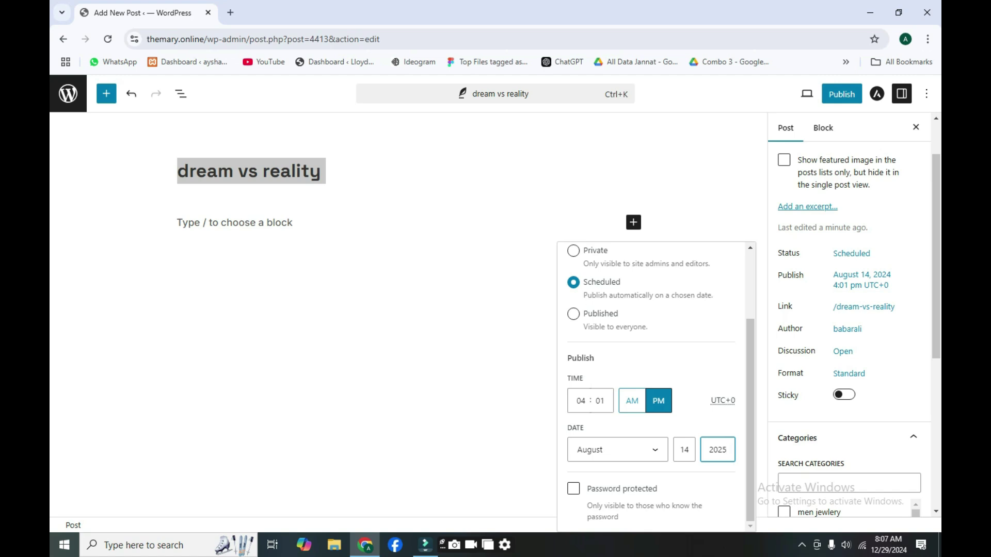
{"action": "left_click", "coordinate": [584, 401]}
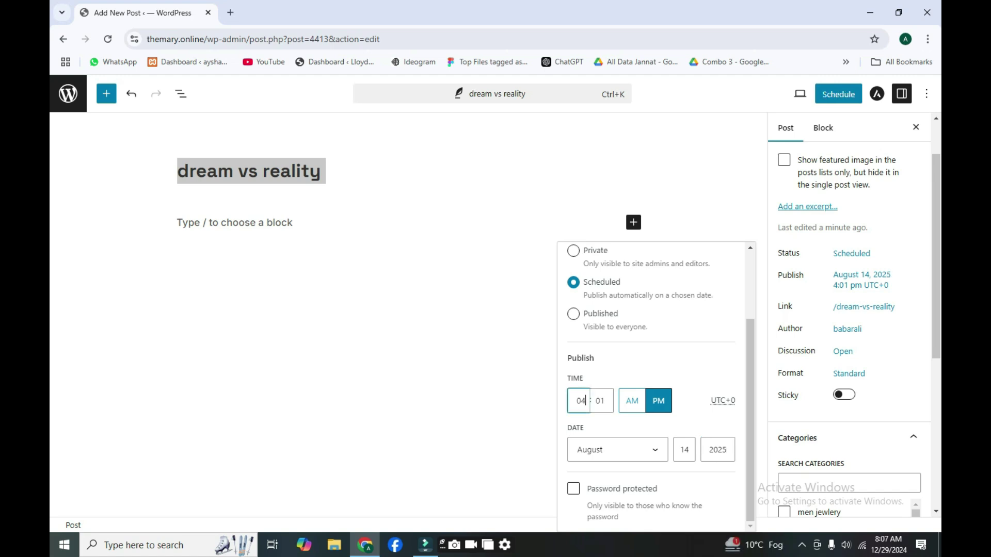
{"action": "key", "text": "BackSpace"}
{"action": "key", "text": "BackSpace"}
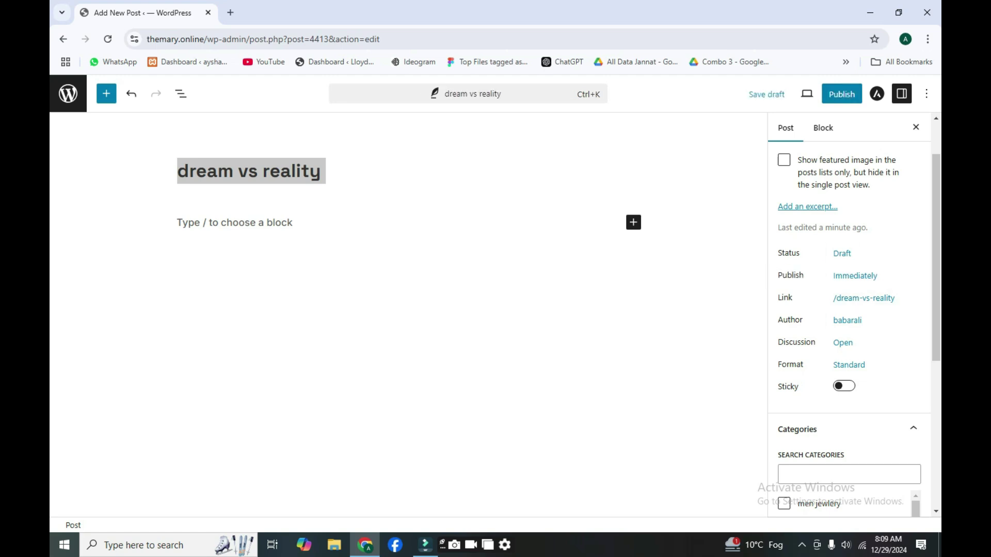
Set the post's publish date to December 12, 2024
{"action": "left_click", "coordinate": [855, 275]}
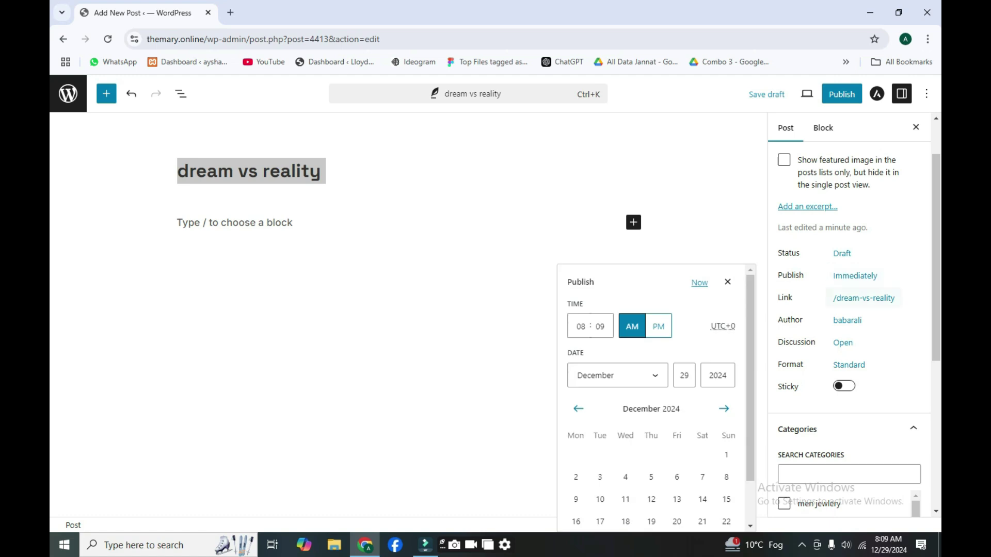
{"action": "scroll", "coordinate": [849, 330], "scroll_direction": "down", "scroll_amount": 2}
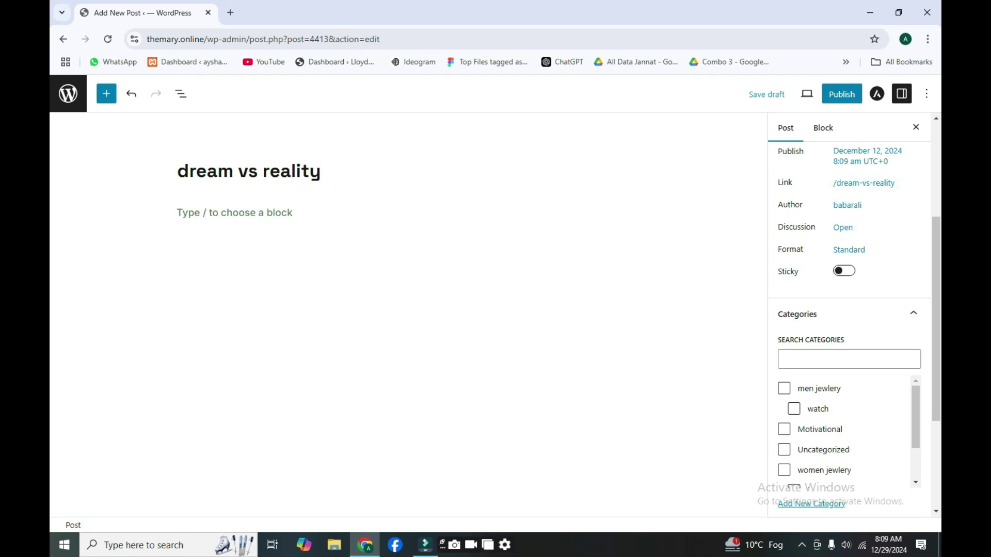
Compare the post's title with the URL slug in its link settings, and close the settings
{"action": "left_click_drag", "start_coordinate": [178, 171], "coordinate": [327, 173]}
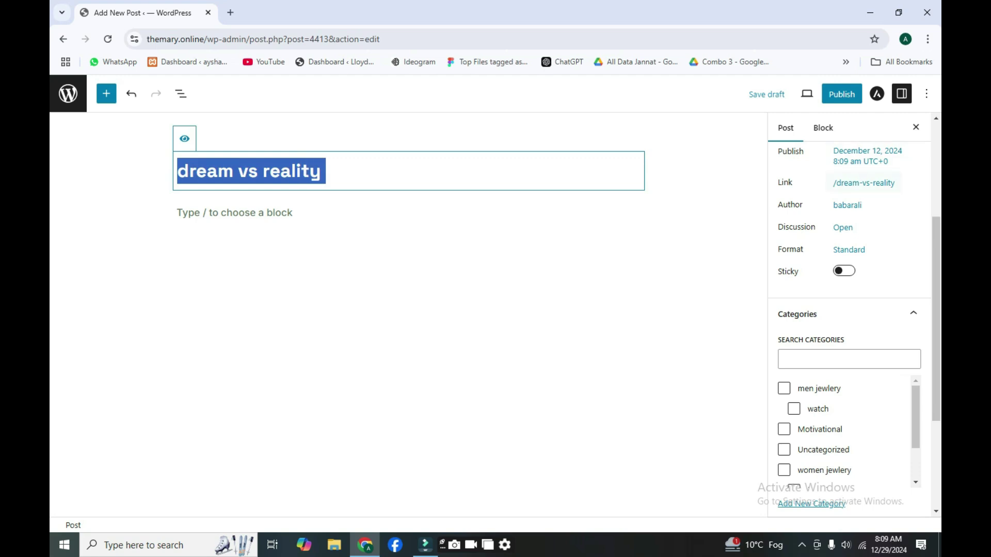
{"action": "left_click", "coordinate": [863, 183]}
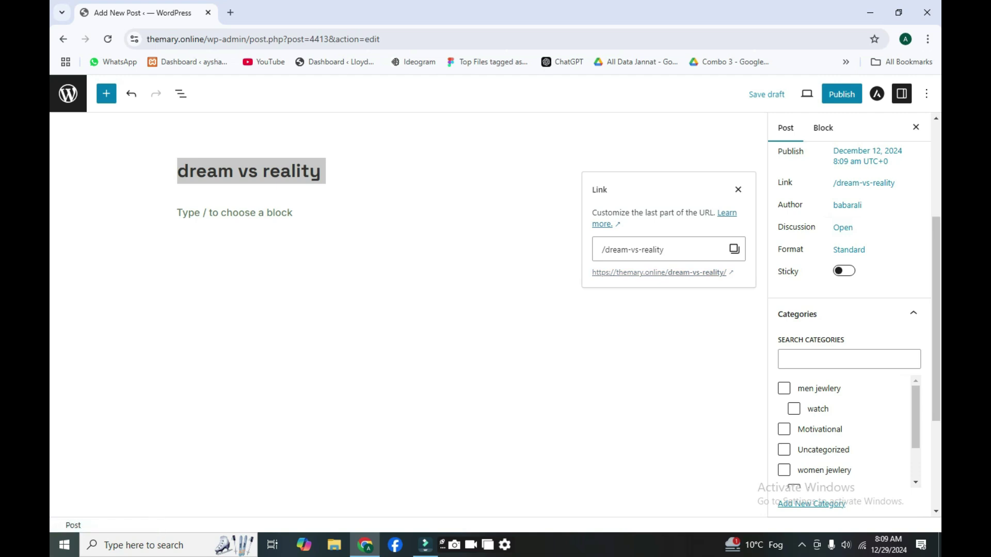
{"action": "left_click", "coordinate": [738, 189]}
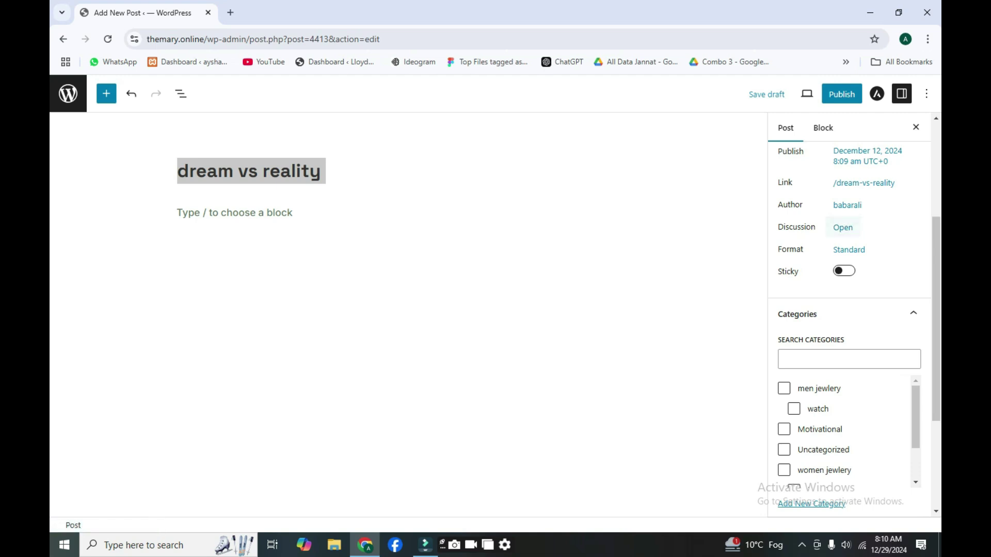
Set the post's discussion to Closed, leaving pingbacks and trackbacks enabled
{"action": "left_click", "coordinate": [842, 228]}
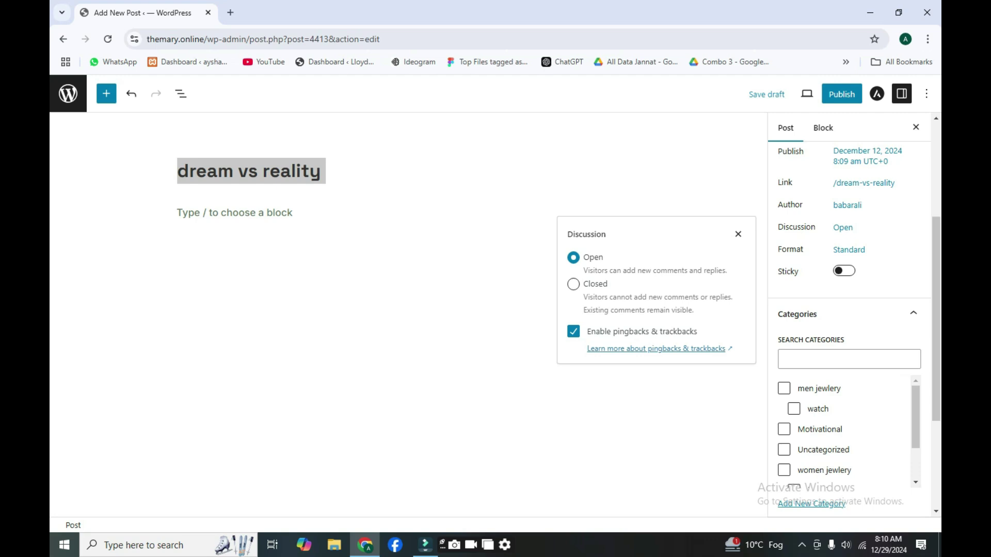
{"action": "left_click", "coordinate": [573, 284]}
{"action": "left_click", "coordinate": [737, 234]}
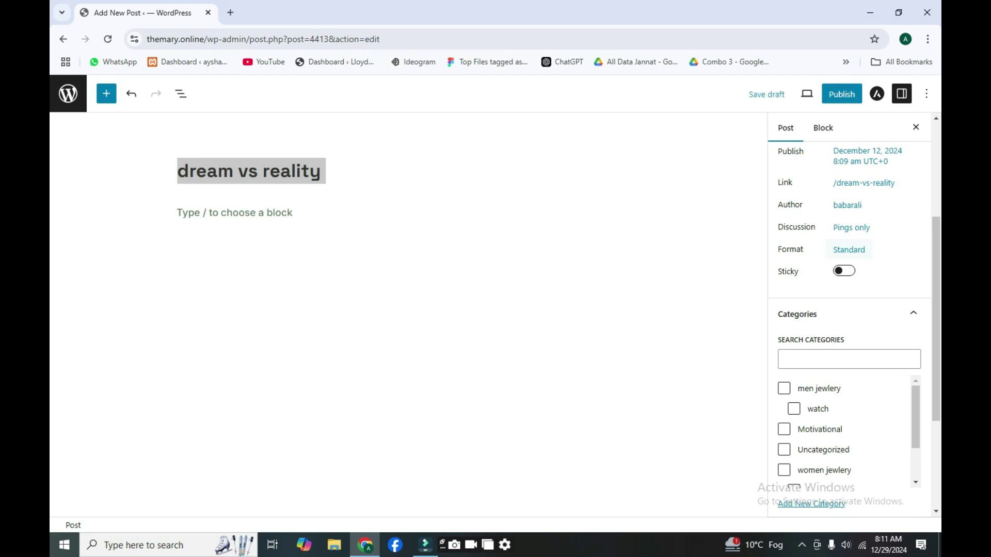
Look over the available post formats and leave the format settings without choosing another one
{"action": "left_click", "coordinate": [848, 249]}
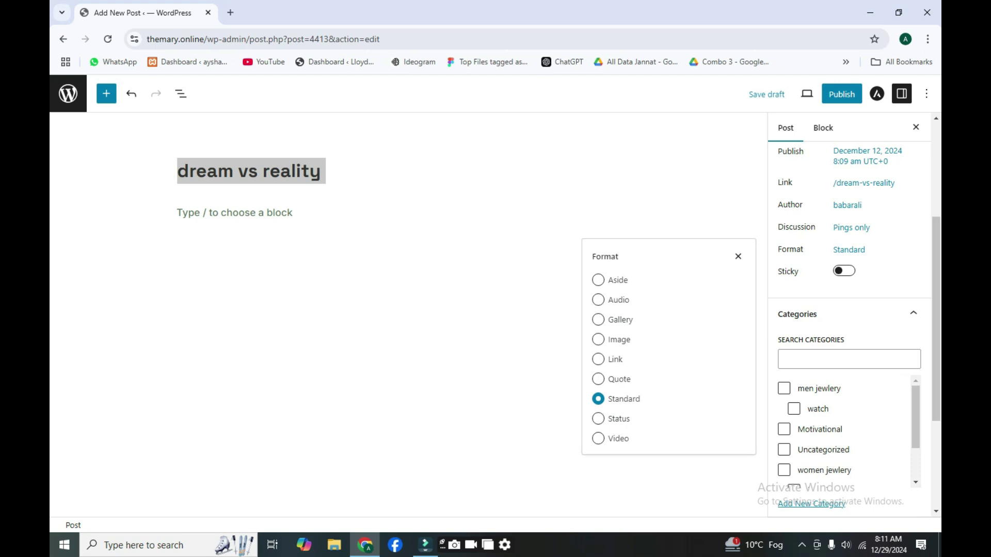
{"action": "key", "text": "Escape"}
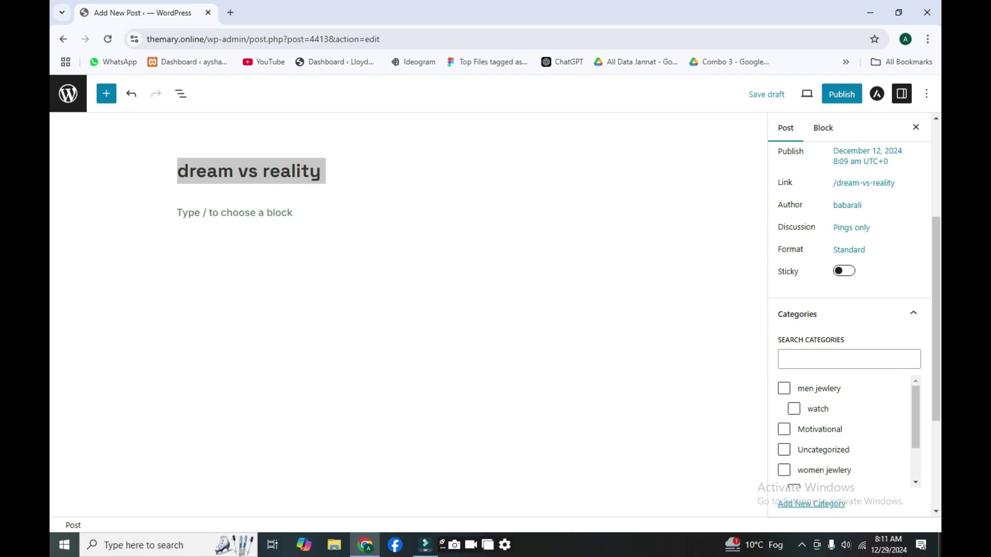
{"action": "scroll", "coordinate": [848, 330], "scroll_direction": "down", "scroll_amount": 3}
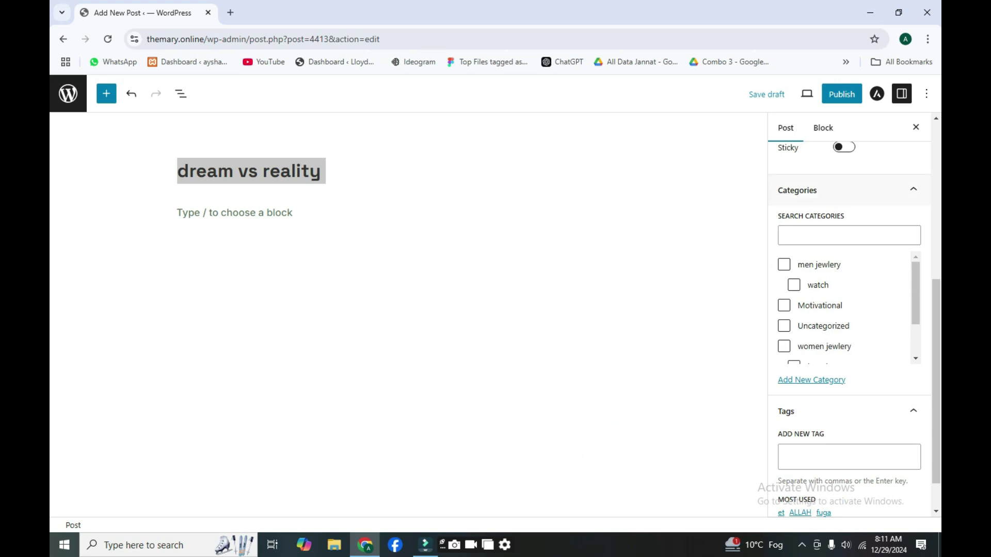
{"action": "scroll", "coordinate": [849, 330], "scroll_direction": "up", "scroll_amount": 1}
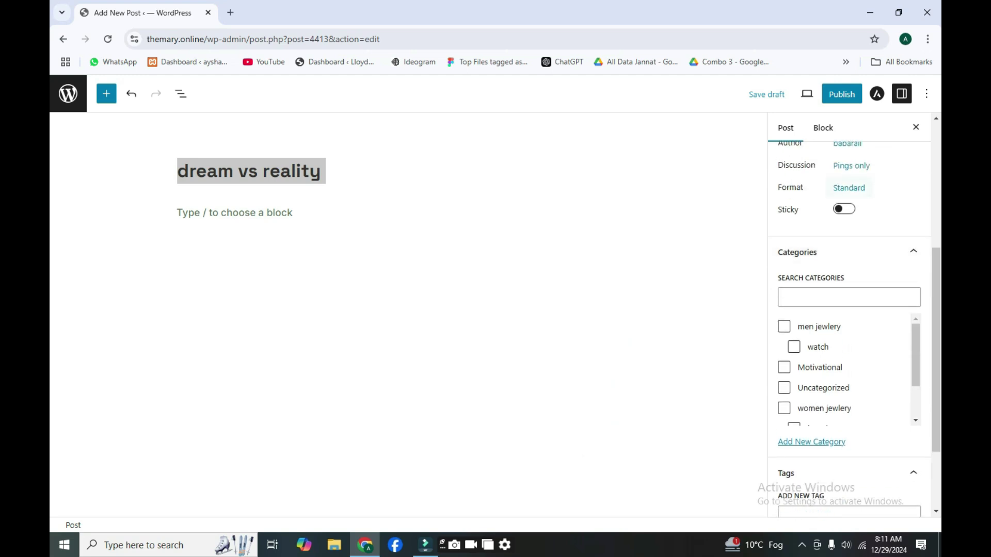
Add a category named "motivational" to the post without assigning a parent category
{"action": "scroll", "coordinate": [849, 330], "scroll_direction": "down", "scroll_amount": 1}
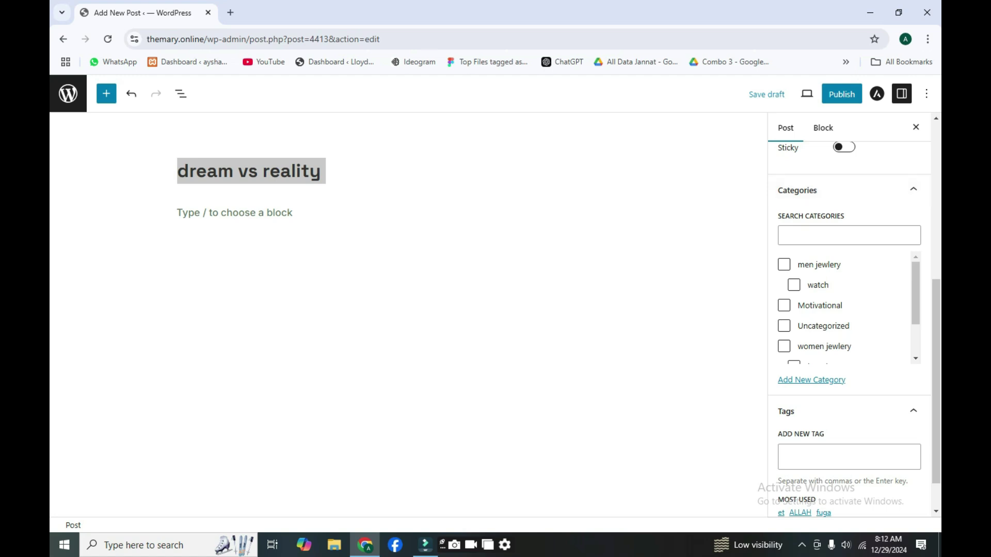
{"action": "scroll", "coordinate": [846, 307], "scroll_direction": "down", "scroll_amount": 1}
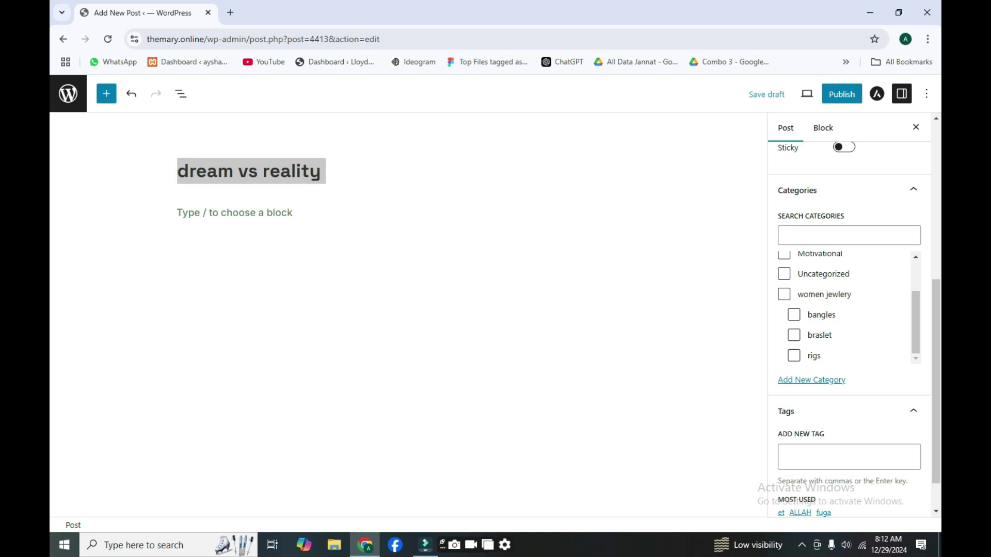
{"action": "left_click", "coordinate": [811, 380]}
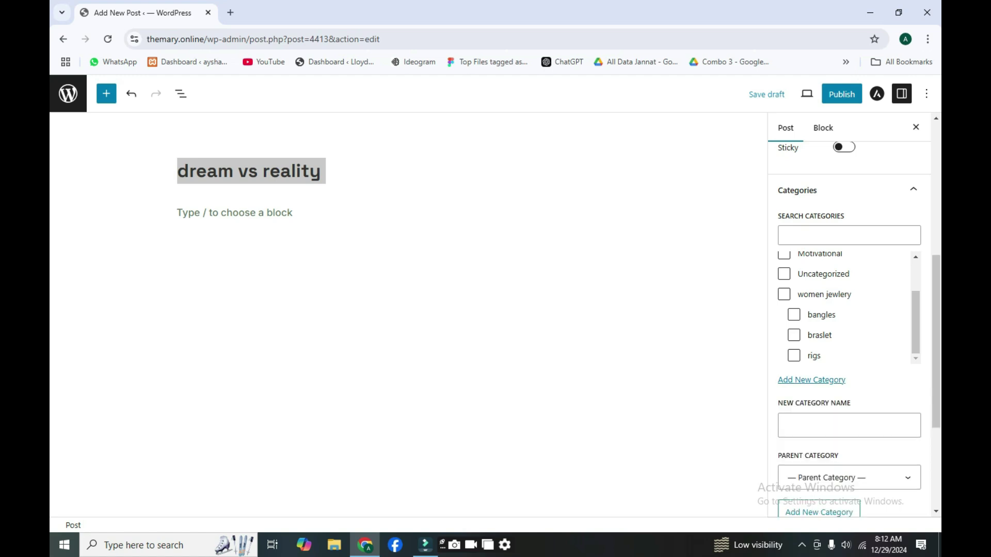
{"action": "left_click", "coordinate": [849, 425]}
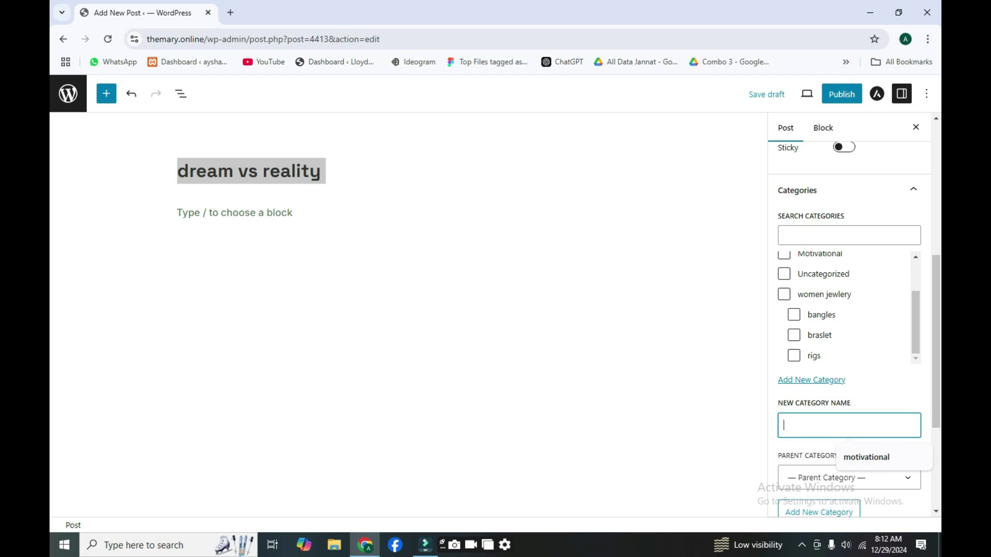
{"action": "type", "text": "motivational"}
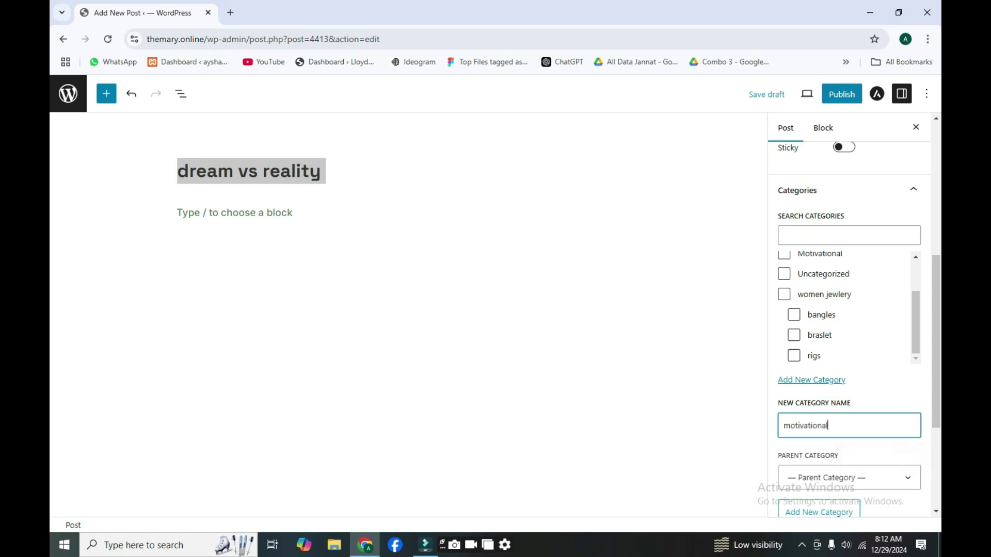
{"action": "scroll", "coordinate": [849, 331], "scroll_direction": "down", "scroll_amount": 2}
{"action": "key", "text": "Return"}
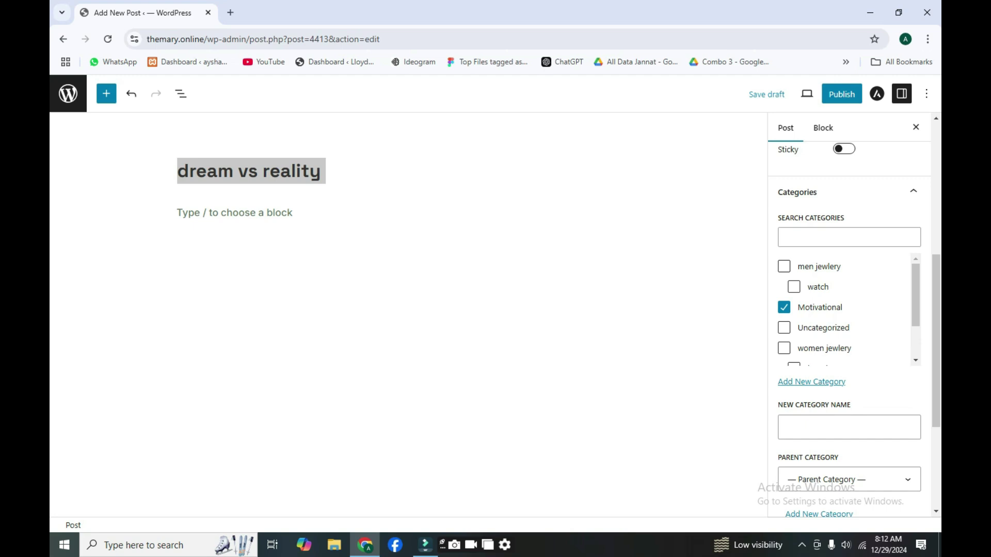
{"action": "scroll", "coordinate": [846, 309], "scroll_direction": "down", "scroll_amount": 1}
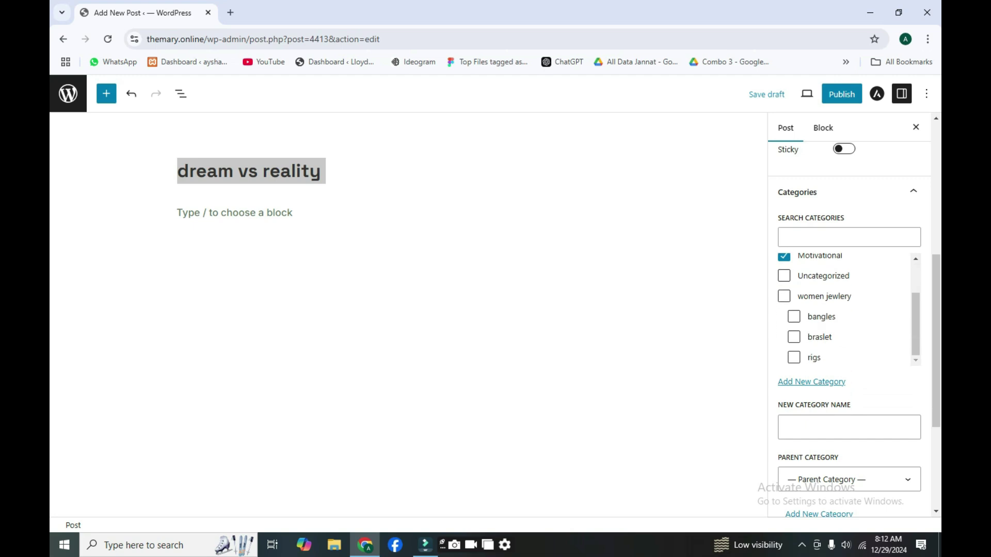
Enter the post's title, "dream vs reality", as a new tag for the post
{"action": "scroll", "coordinate": [848, 330], "scroll_direction": "down", "scroll_amount": 3}
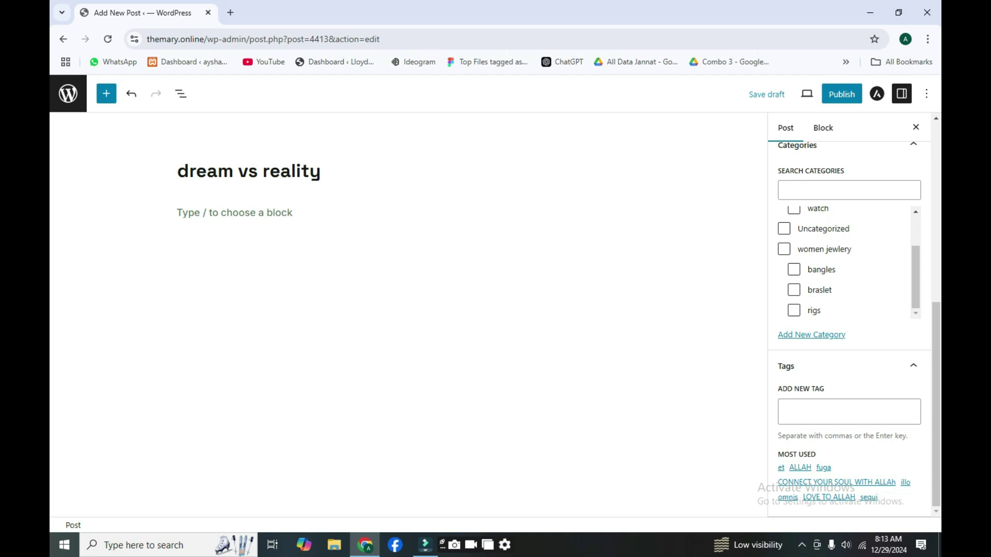
{"action": "left_click", "coordinate": [849, 411]}
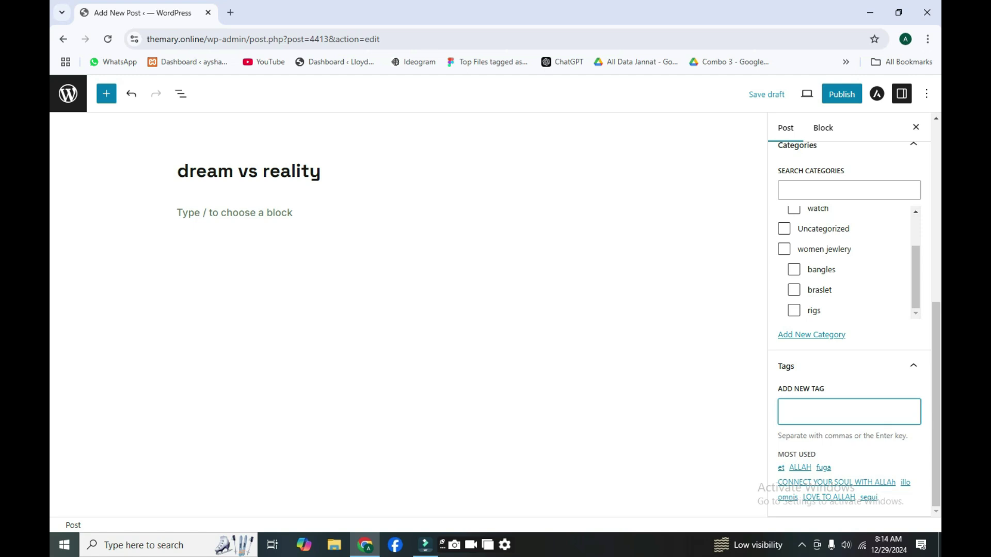
{"action": "left_click_drag", "start_coordinate": [326, 171], "coordinate": [177, 171]}
{"action": "left_click", "coordinate": [177, 171]}
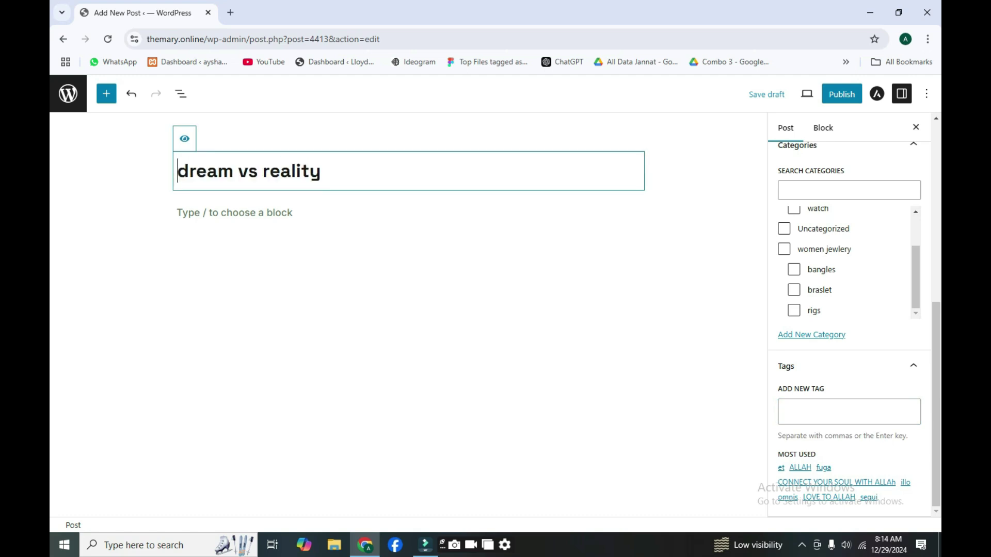
{"action": "key", "text": "Right"}
{"action": "key", "text": "Right"}
{"action": "key", "text": "Right"}
{"action": "key", "text": "Right"}
{"action": "key", "text": "Right"}
{"action": "key", "text": "Right"}
{"action": "key", "text": "Right"}
{"action": "key", "text": "Right"}
{"action": "key", "text": "Right"}
{"action": "key", "text": "Right"}
{"action": "key", "text": "Right"}
{"action": "key", "text": "Right"}
{"action": "key", "text": "Right"}
{"action": "key", "text": "Right"}
{"action": "key", "text": "Right"}
{"action": "key", "text": "Right"}
{"action": "left_click", "coordinate": [849, 411]}
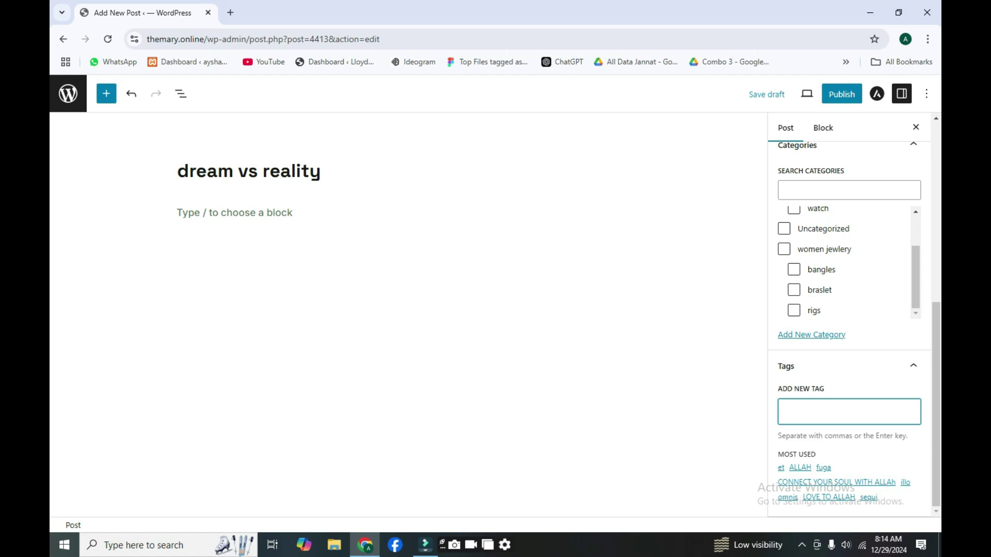
{"action": "type", "text": "dream vs r"}
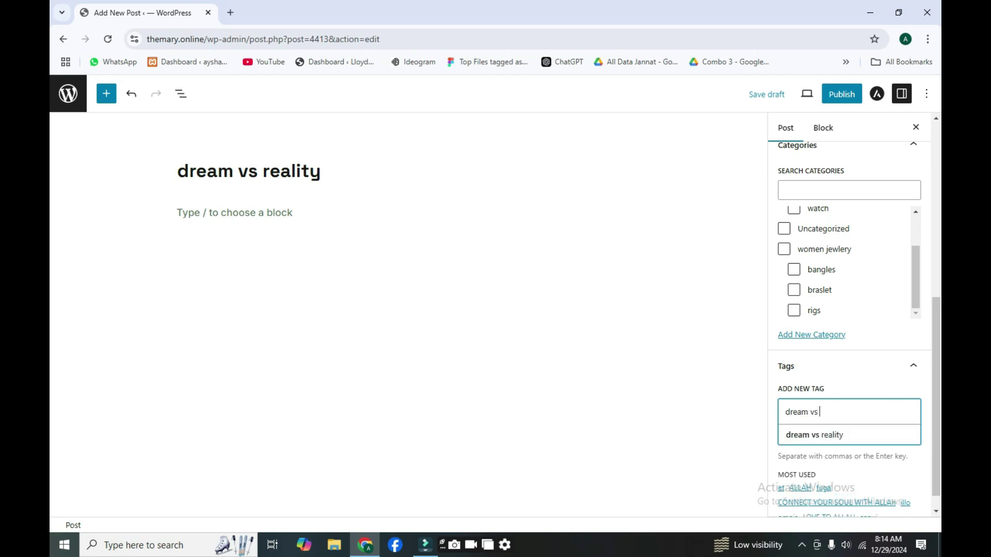
{"action": "type", "text": "eality"}
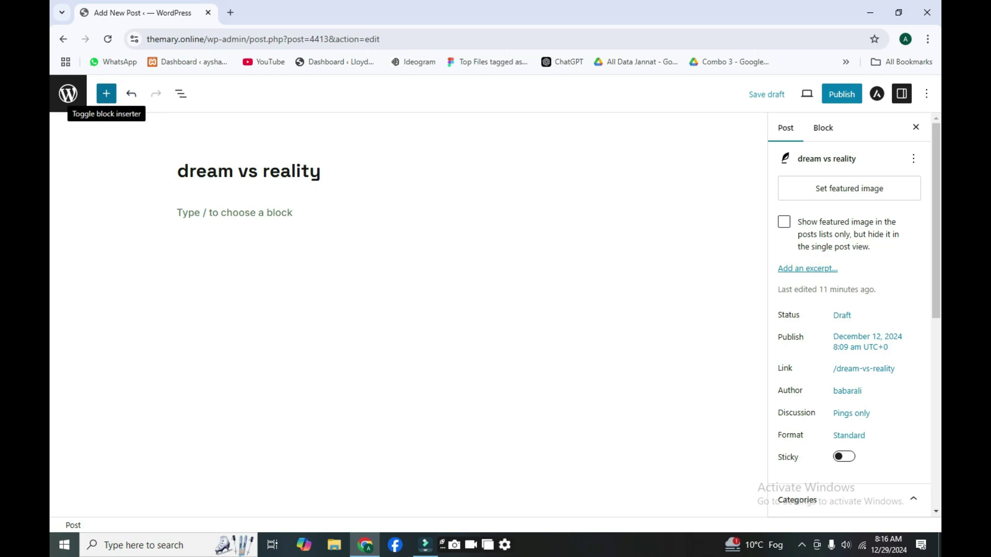
Open the block library and examine the block types offered under Text and Media
{"action": "left_click", "coordinate": [106, 93]}
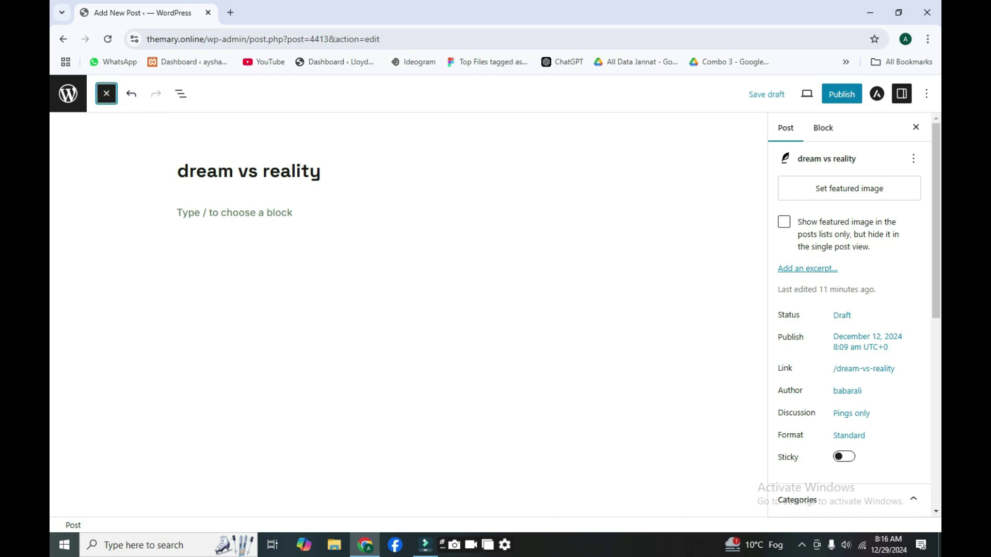
{"action": "scroll", "coordinate": [90, 236], "scroll_direction": "down", "scroll_amount": 20}
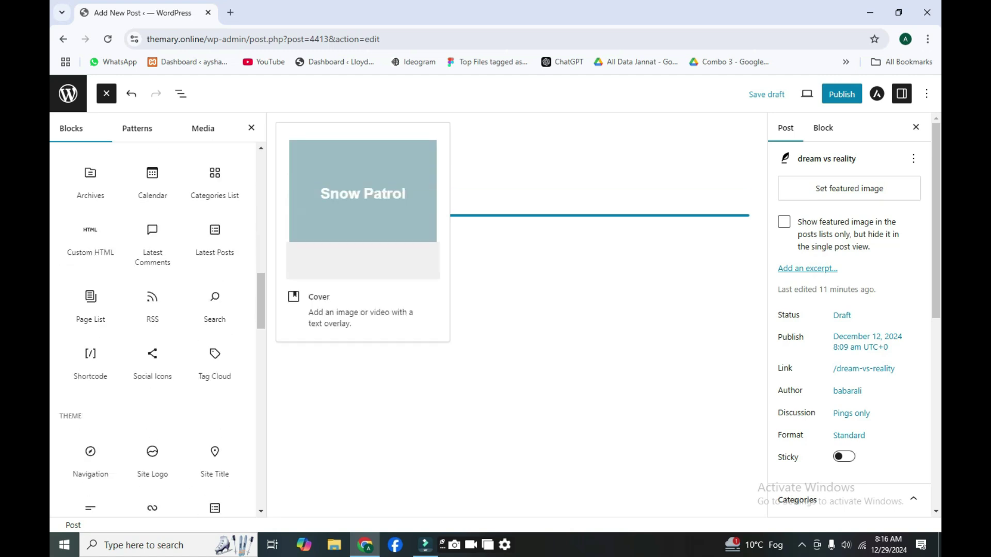
{"action": "scroll", "coordinate": [152, 309], "scroll_direction": "down", "scroll_amount": 5}
{"action": "scroll", "coordinate": [152, 310], "scroll_direction": "up", "scroll_amount": 15}
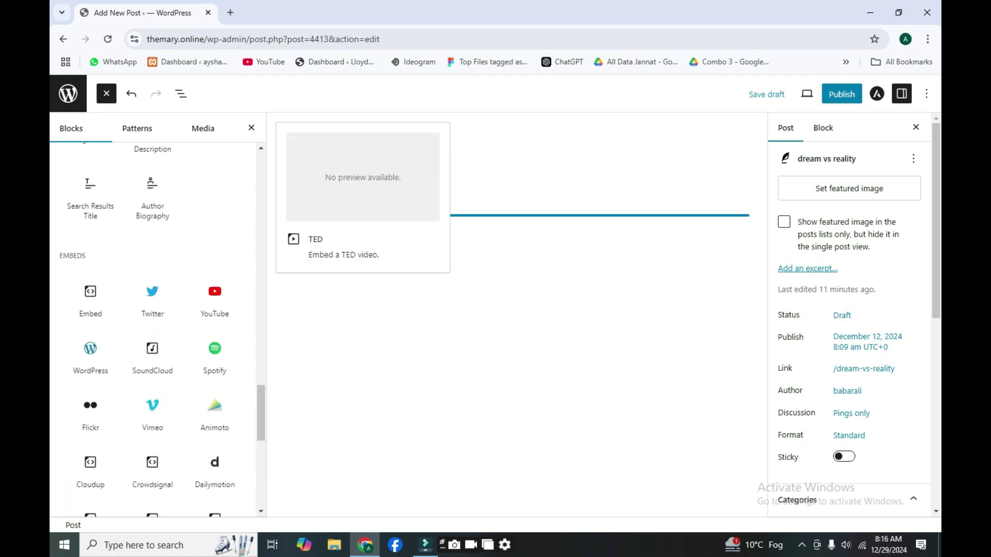
{"action": "scroll", "coordinate": [153, 310], "scroll_direction": "up", "scroll_amount": 20}
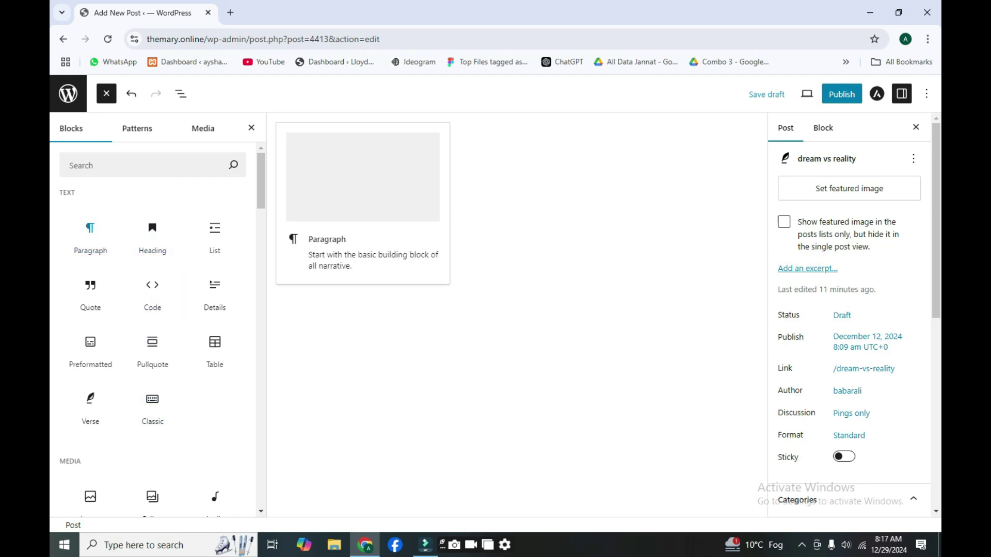
{"action": "double_click", "coordinate": [67, 192]}
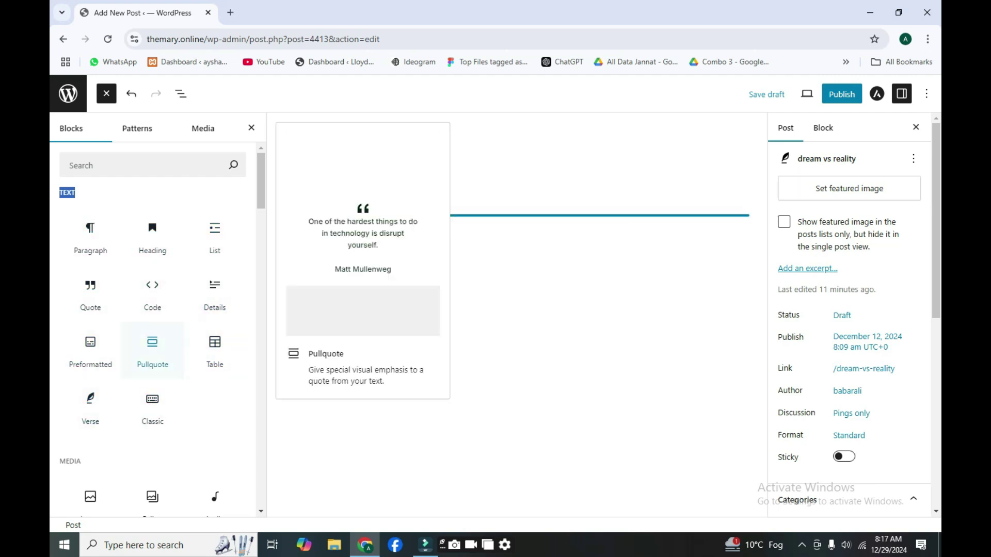
{"action": "scroll", "coordinate": [90, 320], "scroll_direction": "down", "scroll_amount": 4}
{"action": "left_click_drag", "start_coordinate": [81, 275], "coordinate": [58, 274]}
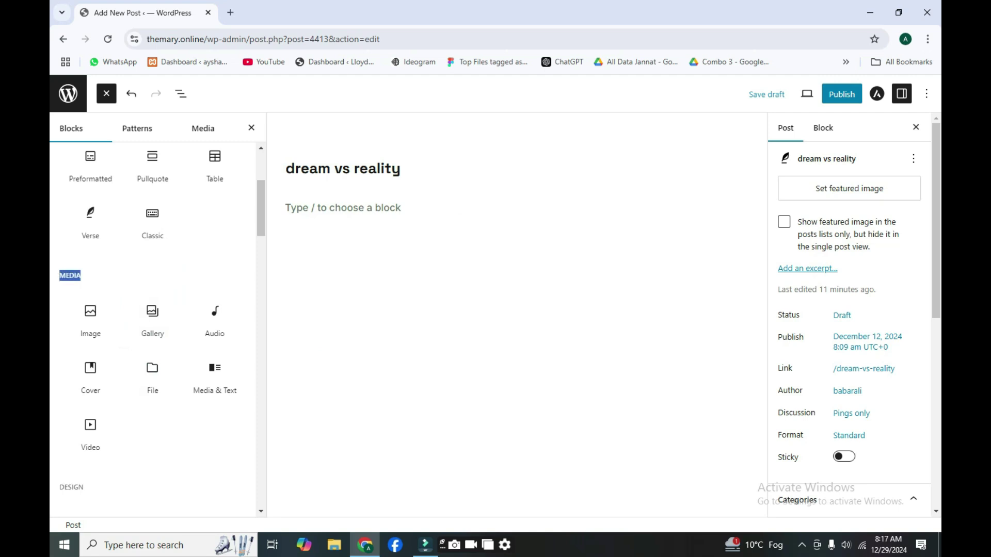
{"action": "left_click", "coordinate": [70, 275]}
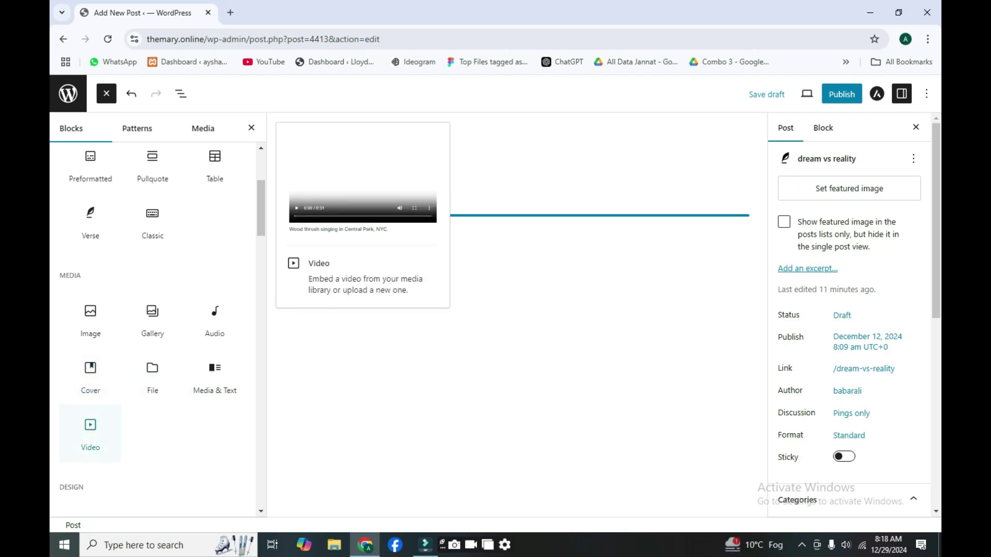
Examine the block types offered under Design, Widgets and Theme in the block library
{"action": "scroll", "coordinate": [90, 434], "scroll_direction": "down", "scroll_amount": 5}
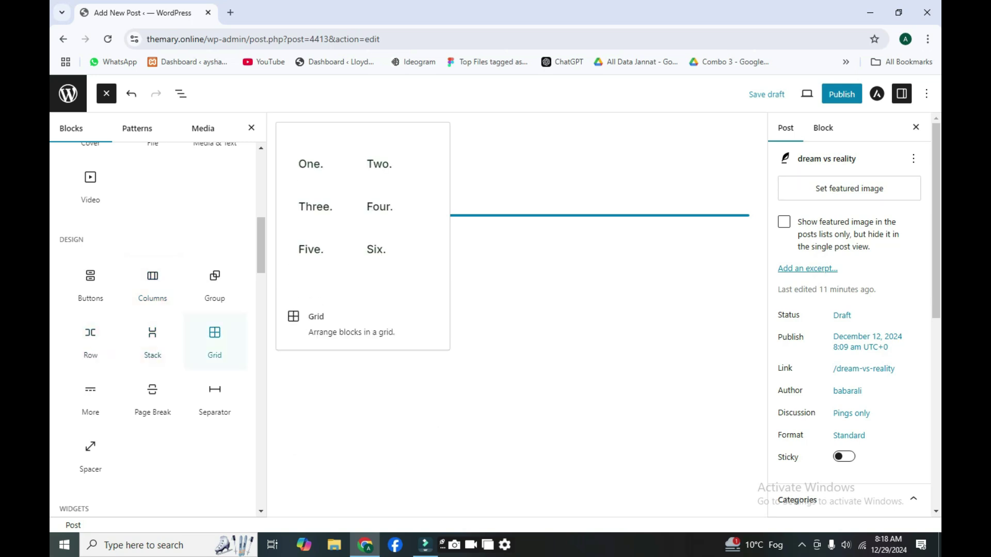
{"action": "scroll", "coordinate": [152, 330], "scroll_direction": "down", "scroll_amount": 5}
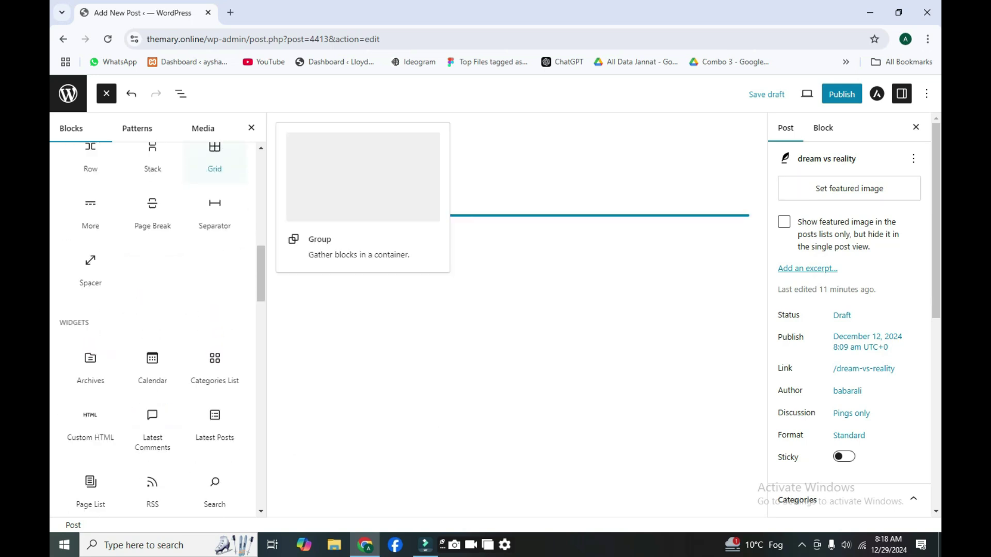
{"action": "scroll", "coordinate": [152, 330], "scroll_direction": "up", "scroll_amount": 5}
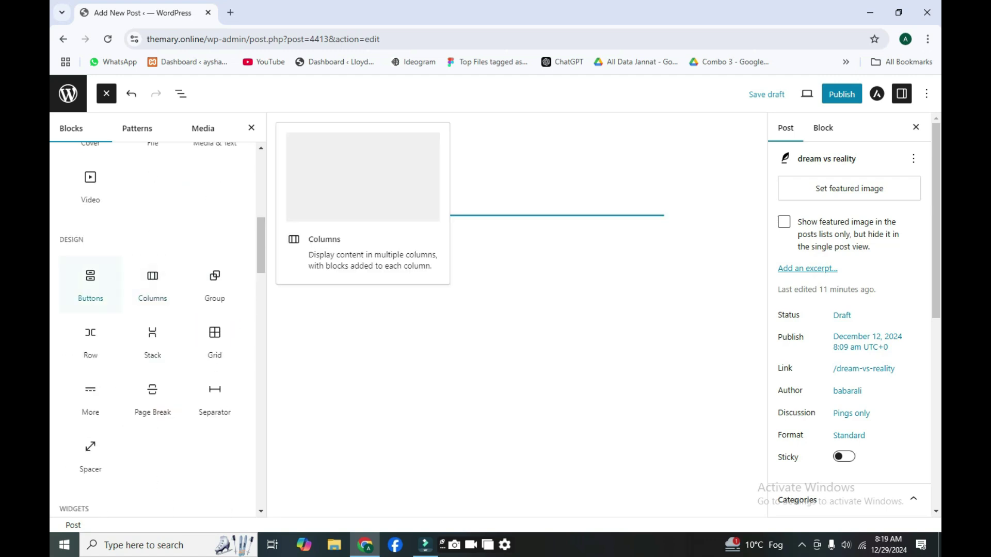
{"action": "scroll", "coordinate": [152, 330], "scroll_direction": "down", "scroll_amount": 5}
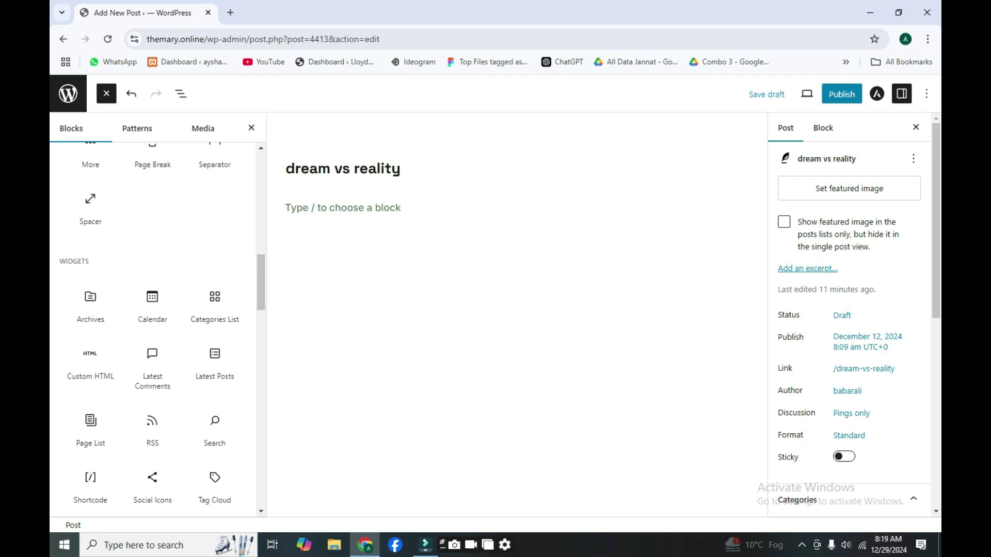
{"action": "scroll", "coordinate": [152, 330], "scroll_direction": "up", "scroll_amount": 5}
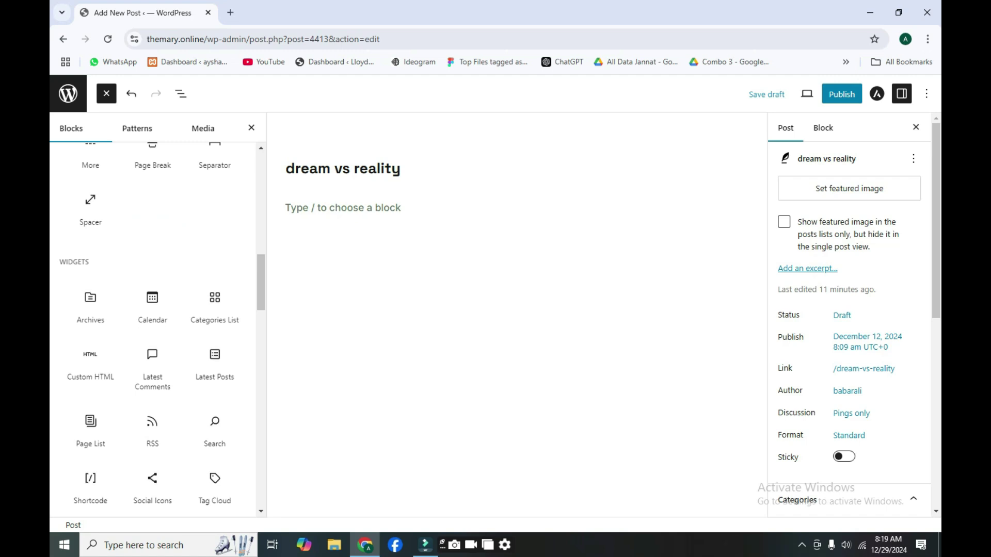
{"action": "scroll", "coordinate": [152, 243], "scroll_direction": "down", "scroll_amount": 5}
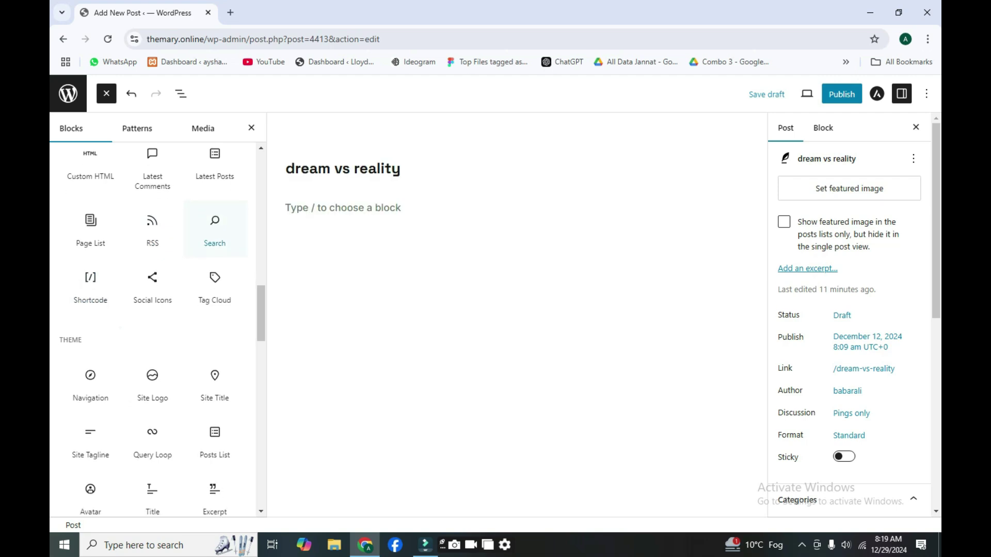
{"action": "scroll", "coordinate": [152, 330], "scroll_direction": "down", "scroll_amount": 3}
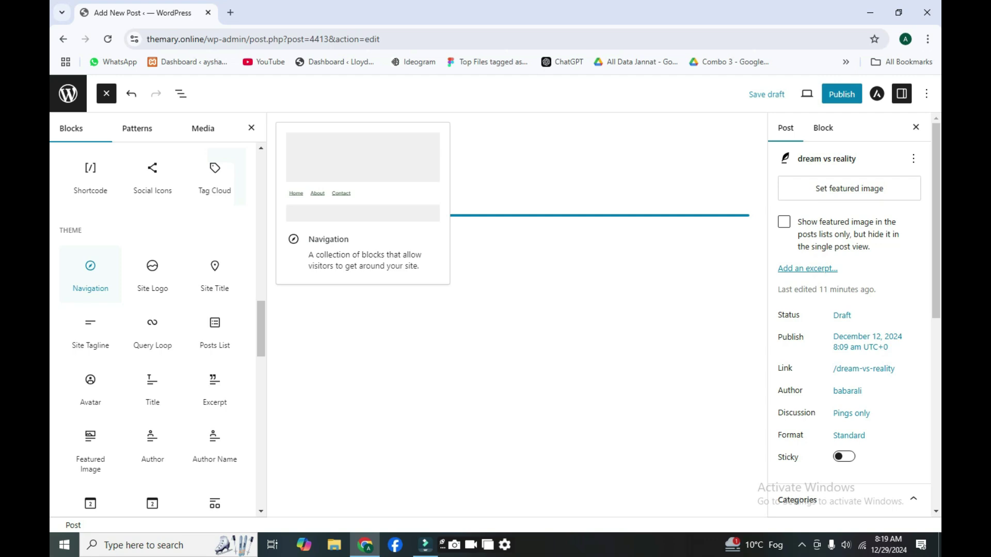
{"action": "scroll", "coordinate": [155, 330], "scroll_direction": "up", "scroll_amount": 3}
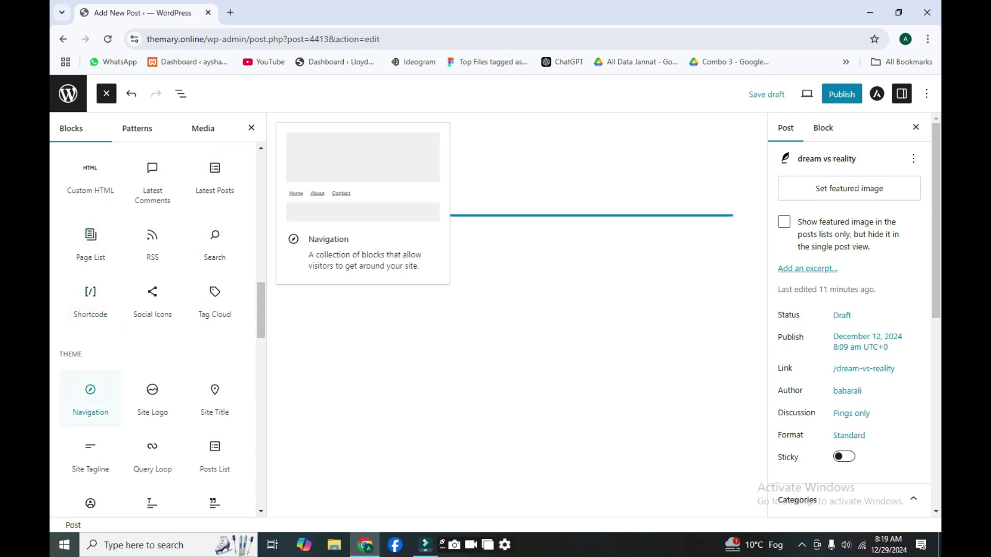
{"action": "scroll", "coordinate": [154, 331], "scroll_direction": "down", "scroll_amount": 1}
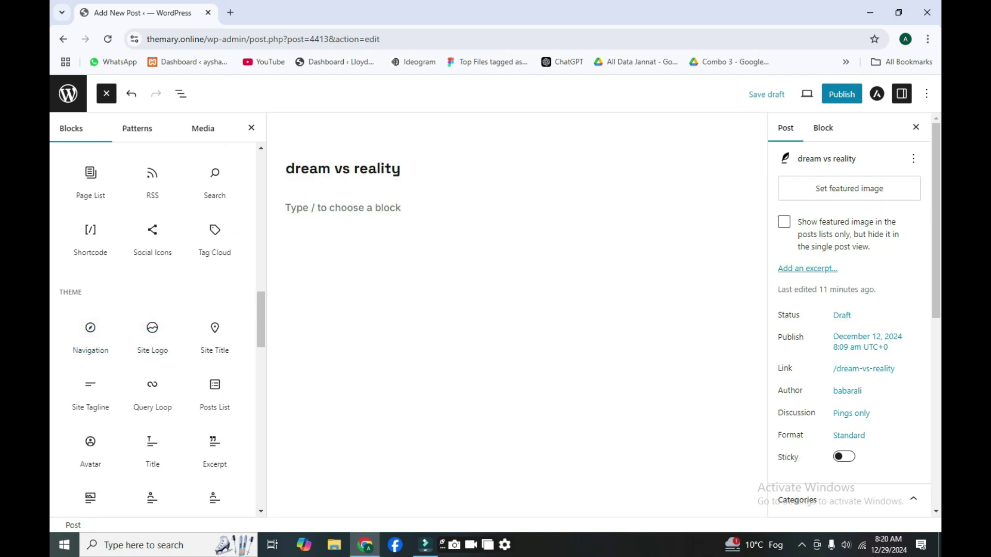
Examine the remaining Theme blocks and the Embeds offered in the block library
{"action": "scroll", "coordinate": [153, 325], "scroll_direction": "down", "scroll_amount": 3}
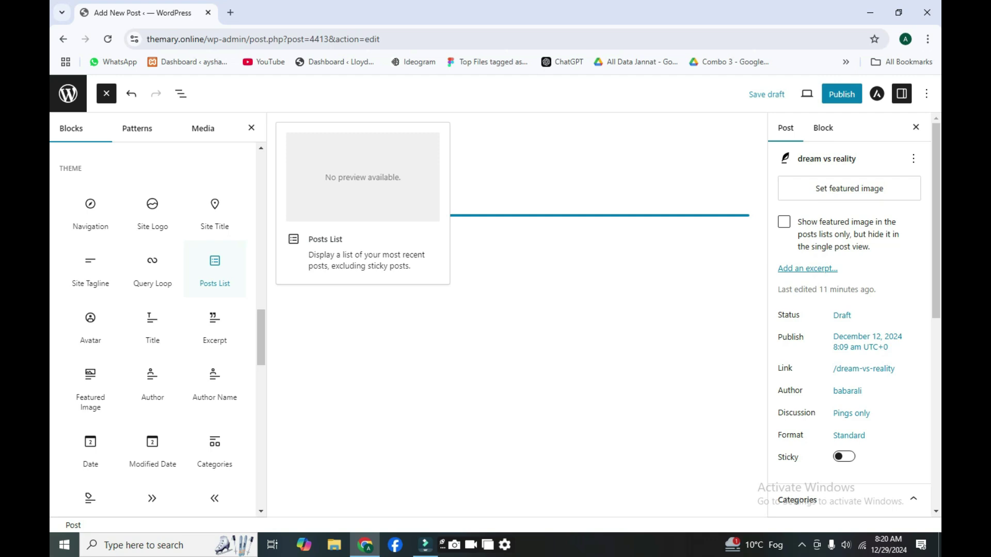
{"action": "scroll", "coordinate": [214, 268], "scroll_direction": "down", "scroll_amount": 3}
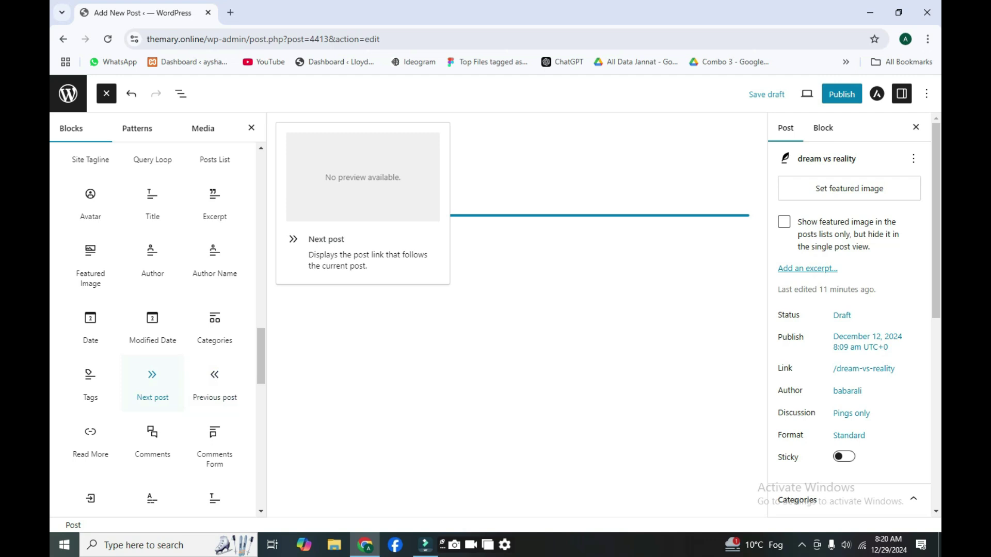
{"action": "scroll", "coordinate": [152, 382], "scroll_direction": "down", "scroll_amount": 3}
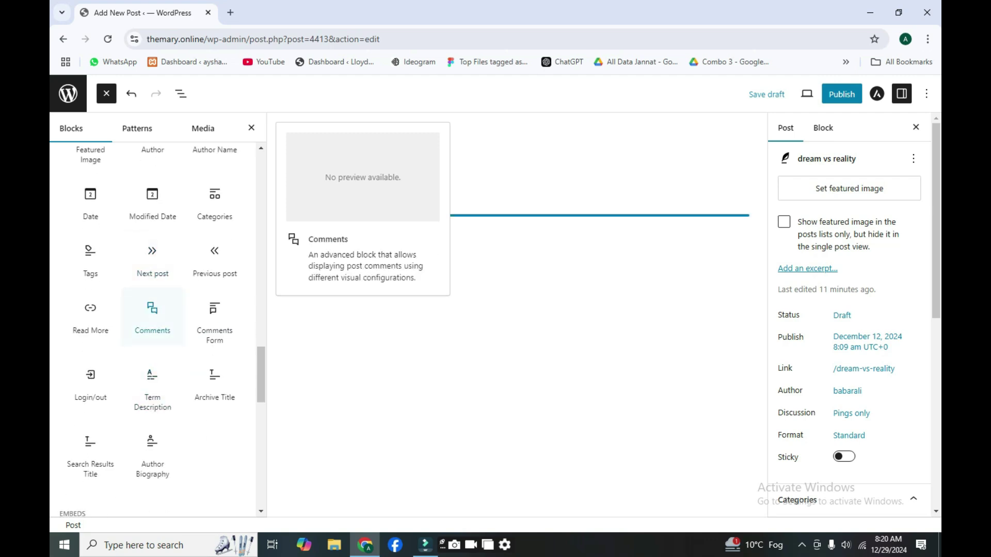
{"action": "scroll", "coordinate": [214, 382], "scroll_direction": "down", "scroll_amount": 3}
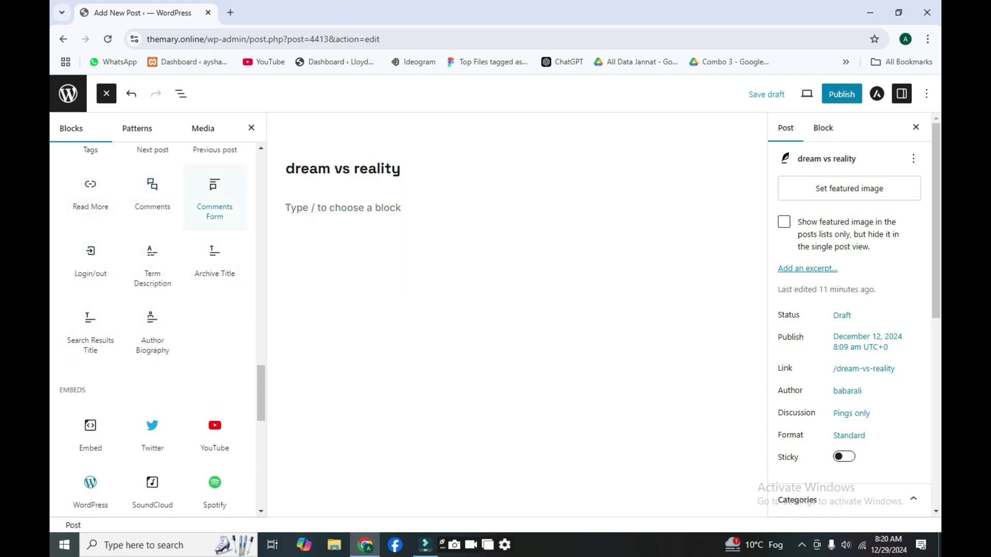
{"action": "scroll", "coordinate": [153, 330], "scroll_direction": "down", "scroll_amount": 4}
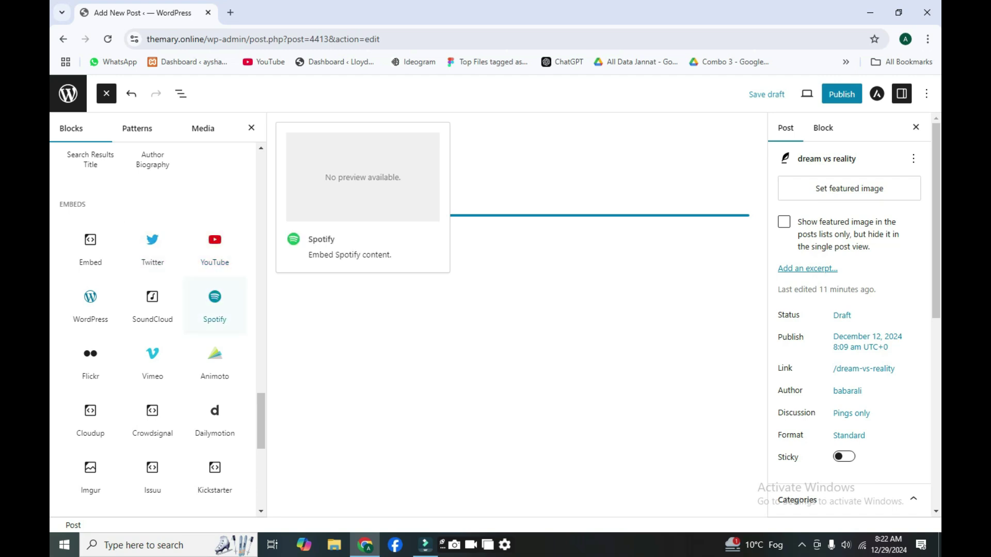
{"action": "scroll", "coordinate": [153, 407], "scroll_direction": "down", "scroll_amount": 1}
{"action": "scroll", "coordinate": [152, 407], "scroll_direction": "down", "scroll_amount": 3}
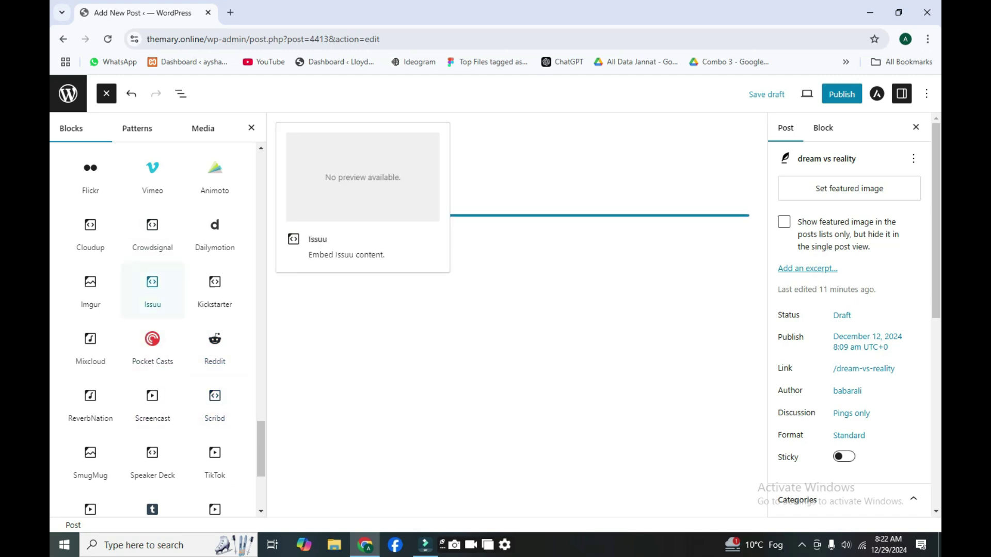
{"action": "scroll", "coordinate": [214, 408], "scroll_direction": "down", "scroll_amount": 1}
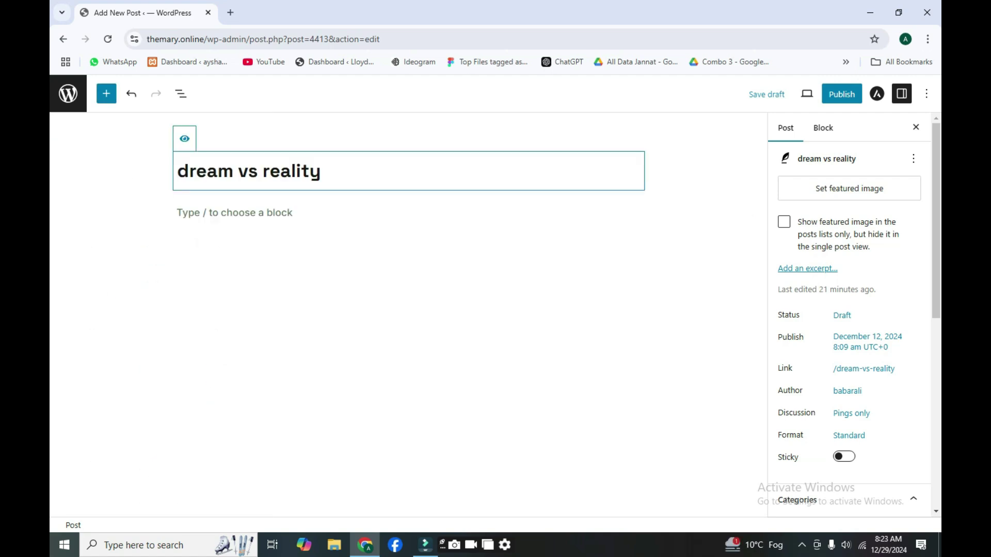
Select the empty paragraph below the post title and open its quick block inserter to view the suggested blocks
{"action": "key", "text": "ctrl+shift+Left"}
{"action": "key", "text": "ctrl+shift+Left"}
{"action": "key", "text": "ctrl+shift+Left"}
{"action": "key", "text": "Left"}
{"action": "left_click", "coordinate": [177, 212]}
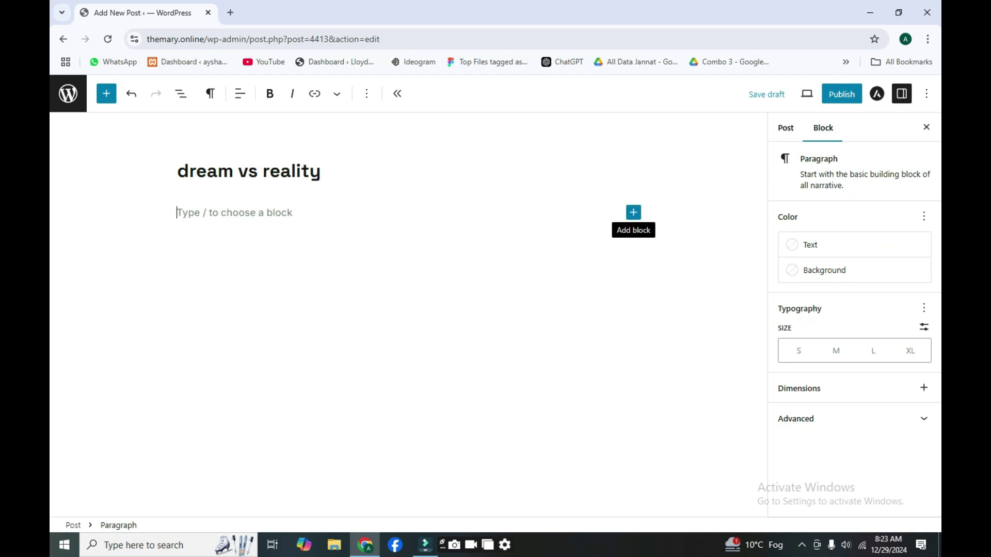
{"action": "left_click", "coordinate": [633, 212]}
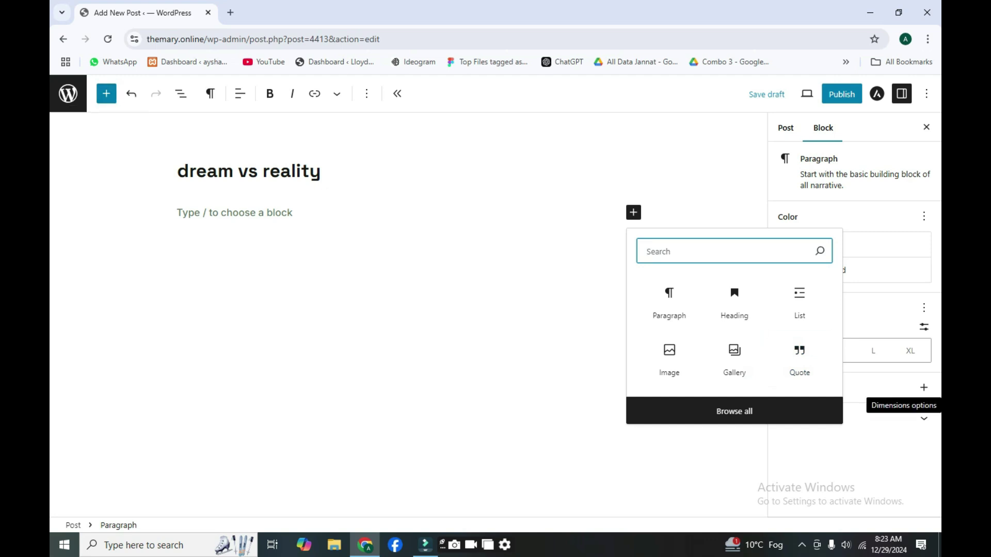
Open the full block library, look through its block types again and deselect the paragraph
{"action": "left_click", "coordinate": [106, 94]}
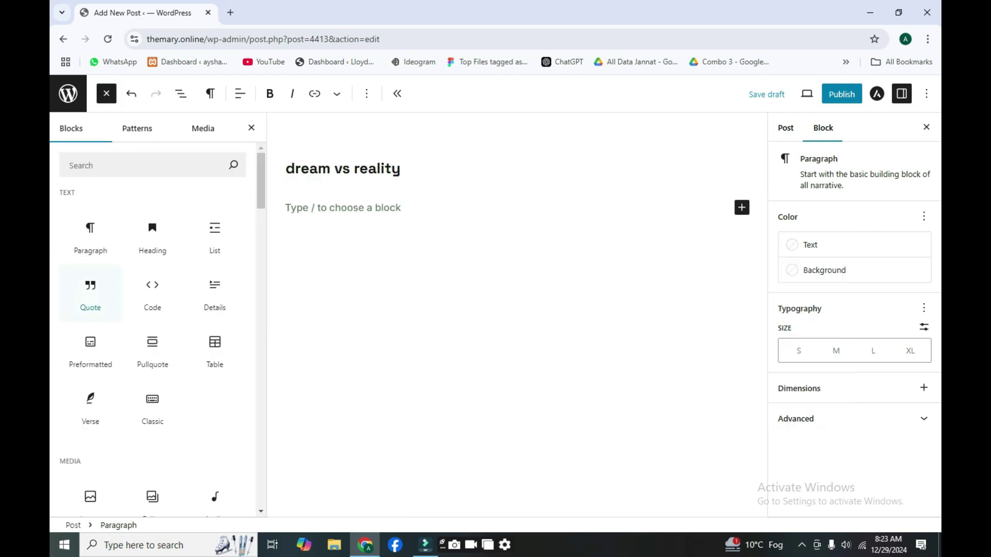
{"action": "scroll", "coordinate": [160, 295], "scroll_direction": "down", "scroll_amount": 8}
{"action": "scroll", "coordinate": [206, 296], "scroll_direction": "up", "scroll_amount": 6}
{"action": "scroll", "coordinate": [214, 330], "scroll_direction": "up", "scroll_amount": 2}
{"action": "left_click", "coordinate": [392, 315]}
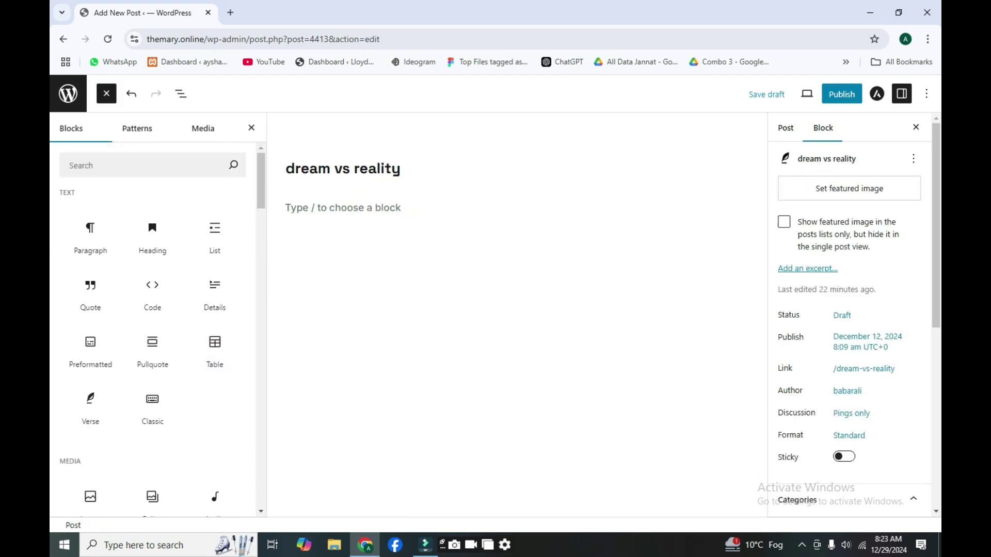